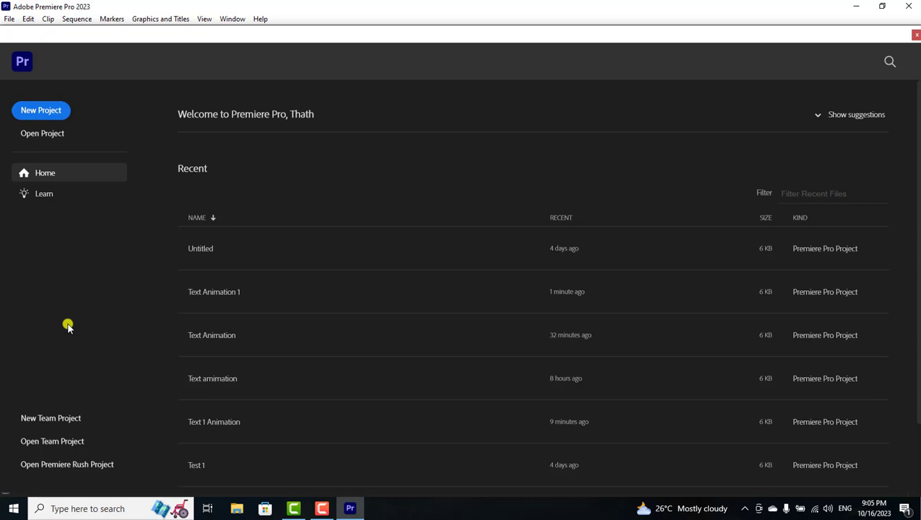
Create a new project named "Text Fade Animation" in the default project location.
{"action": "left_click", "coordinate": [42, 111]}
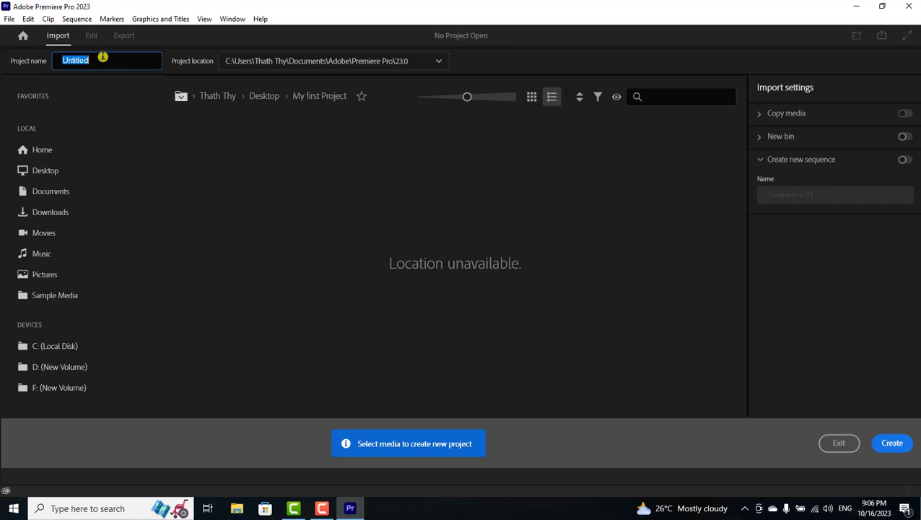
{"action": "key", "text": "BackSpace"}
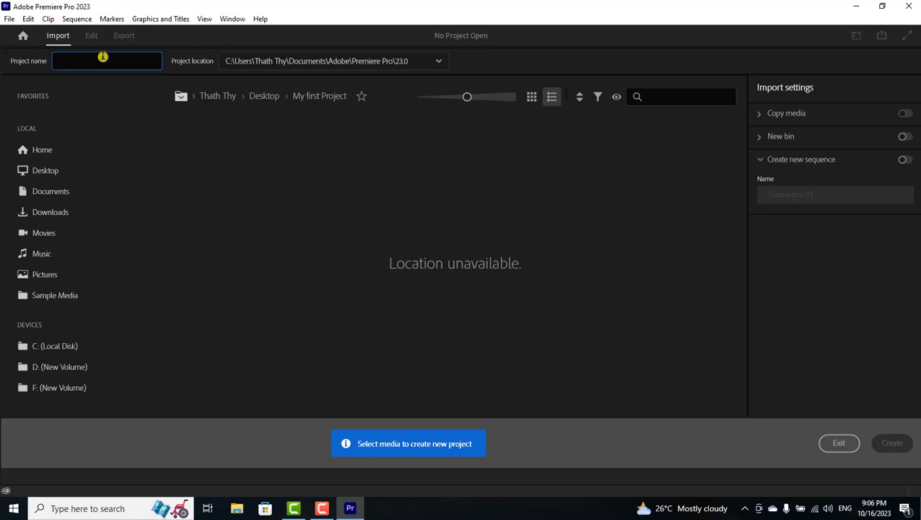
{"action": "type", "text": "Text"}
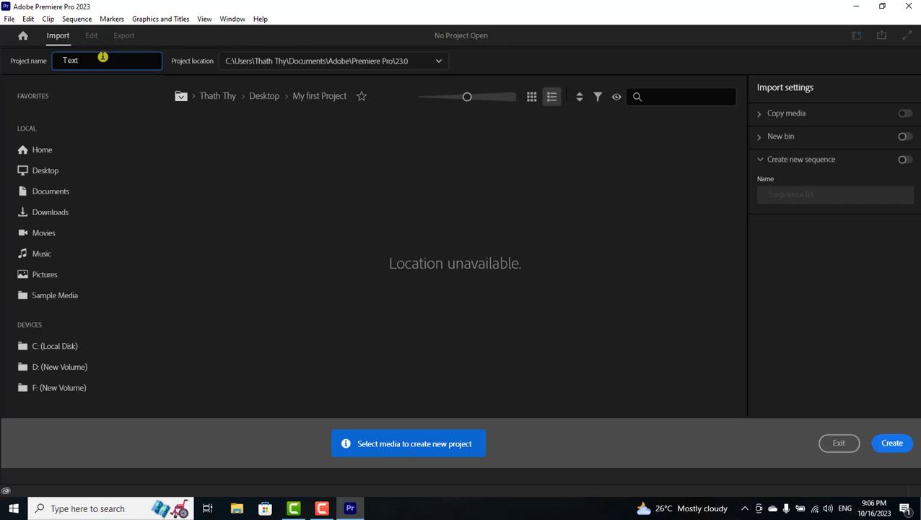
{"action": "type", "text": " Fade Animation"}
{"action": "left_click", "coordinate": [893, 443]}
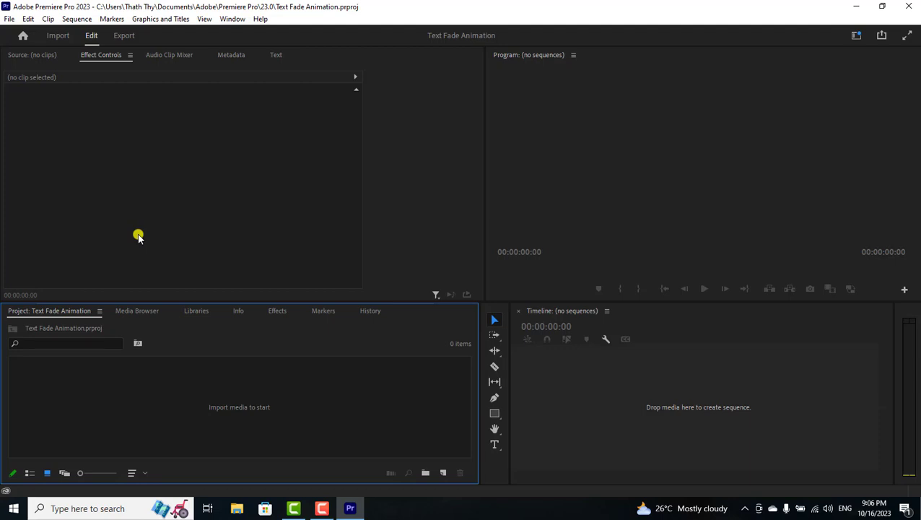
Create a new sequence named "Fade Text Animation" using the custom 1920x1080, 30 fps settings.
{"action": "left_click", "coordinate": [7, 19]}
{"action": "mouse_move", "coordinate": [15, 32]}
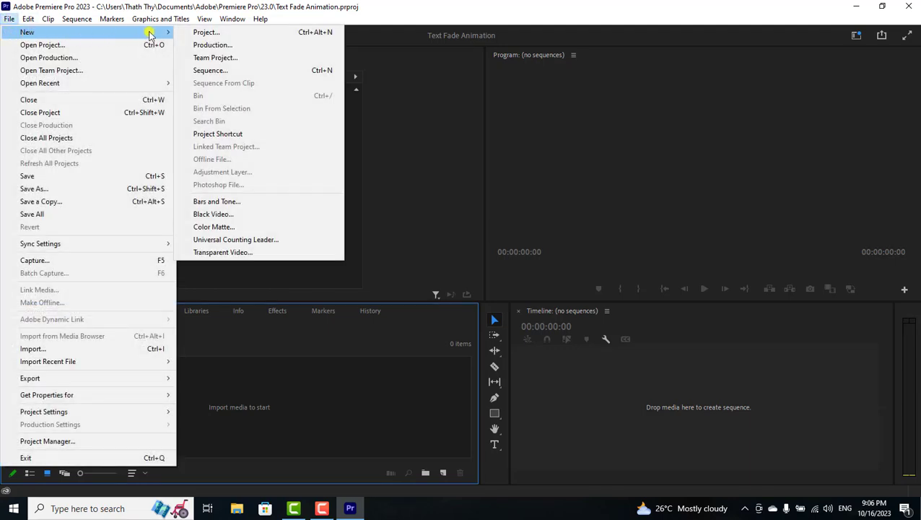
{"action": "left_click", "coordinate": [285, 74]}
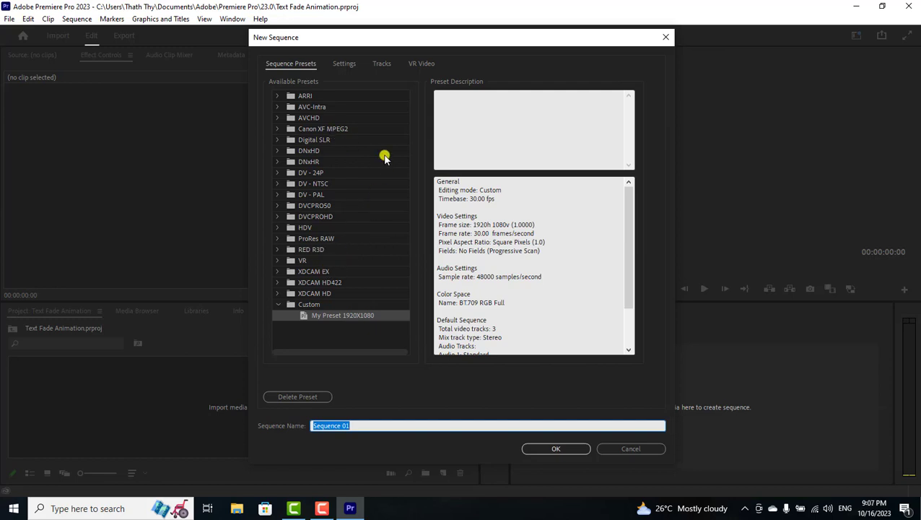
{"action": "left_click", "coordinate": [344, 64]}
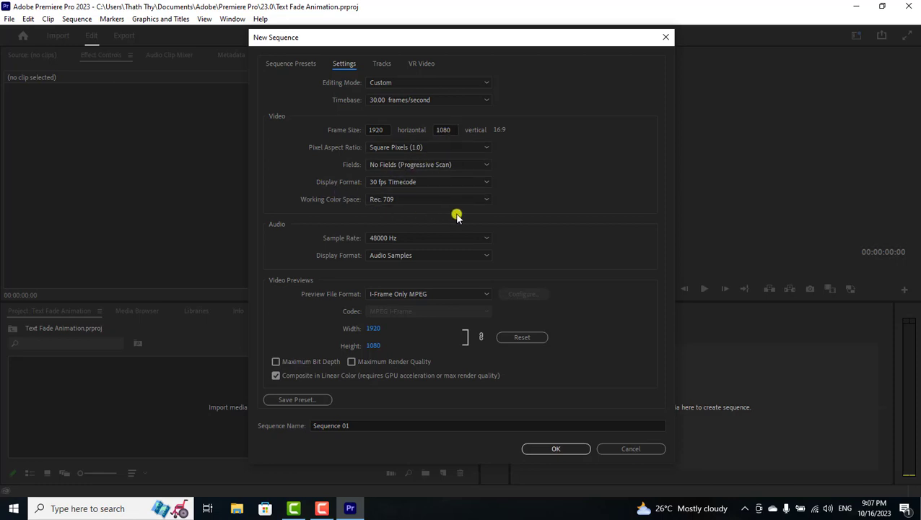
{"action": "left_click", "coordinate": [359, 425]}
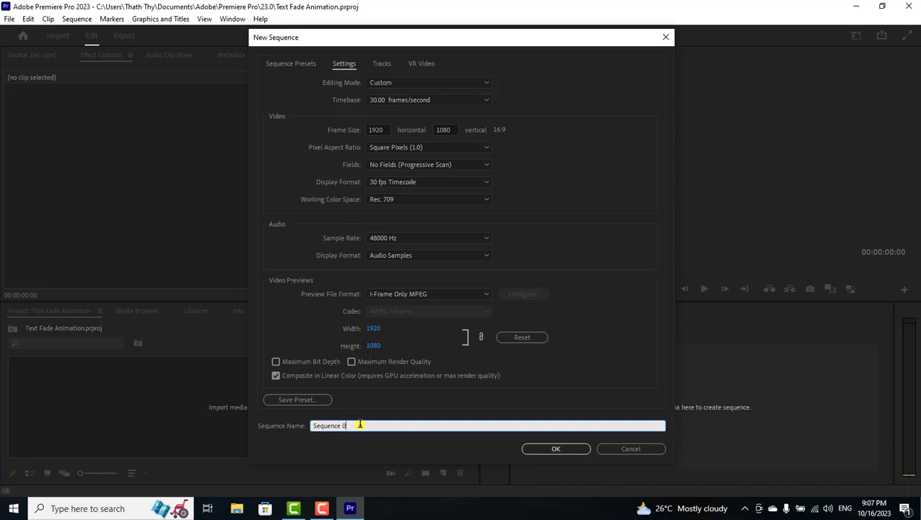
{"action": "key", "text": "BackSpace"}
{"action": "key", "text": "BackSpace"}
{"action": "key", "text": "BackSpace"}
{"action": "key", "text": "BackSpace"}
{"action": "key", "text": "BackSpace"}
{"action": "key", "text": "BackSpace"}
{"action": "key", "text": "BackSpace"}
{"action": "key", "text": "BackSpace"}
{"action": "key", "text": "BackSpace"}
{"action": "key", "text": "BackSpace"}
{"action": "type", "text": "Fade Text Animation"}
{"action": "left_click", "coordinate": [557, 449]}
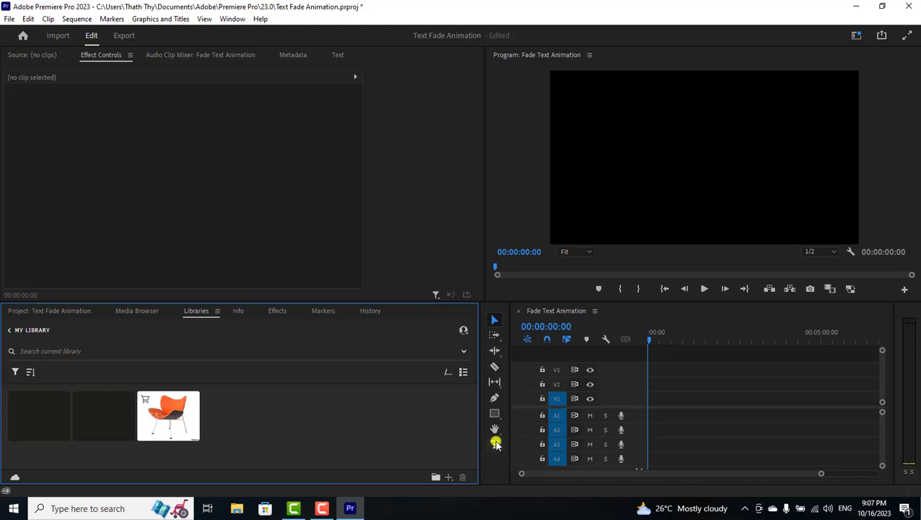
Add a text title reading "IdearShare" near the centre of the program frame with the Type tool.
{"action": "left_click", "coordinate": [495, 445]}
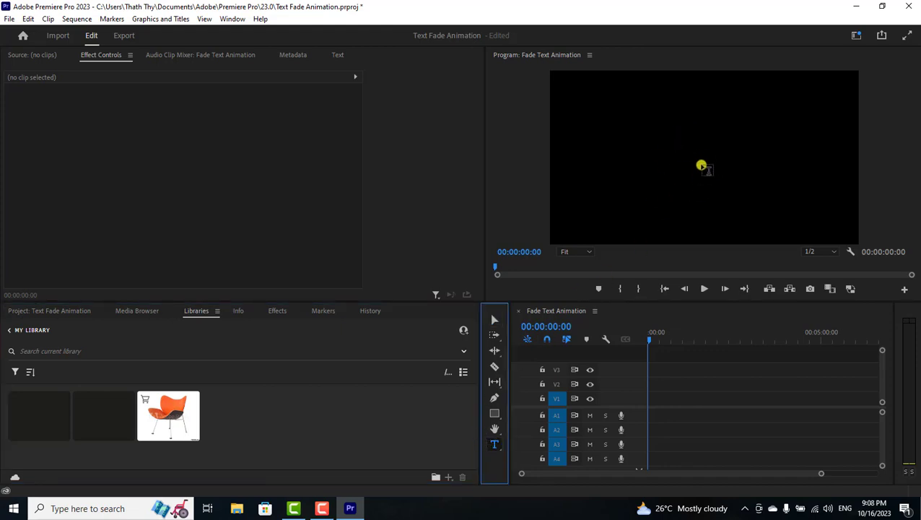
{"action": "left_click", "coordinate": [644, 160]}
{"action": "left_click", "coordinate": [646, 159]}
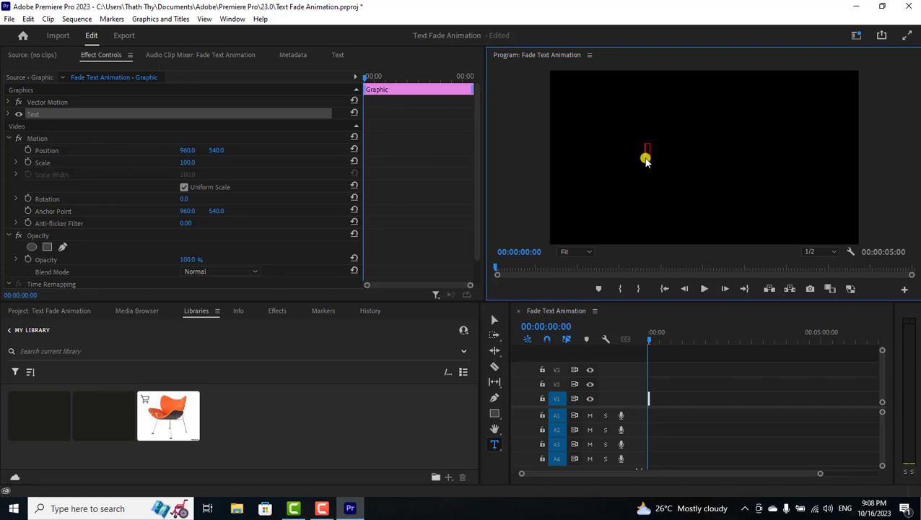
{"action": "type", "text": "T"}
{"action": "type", "text": "dear"}
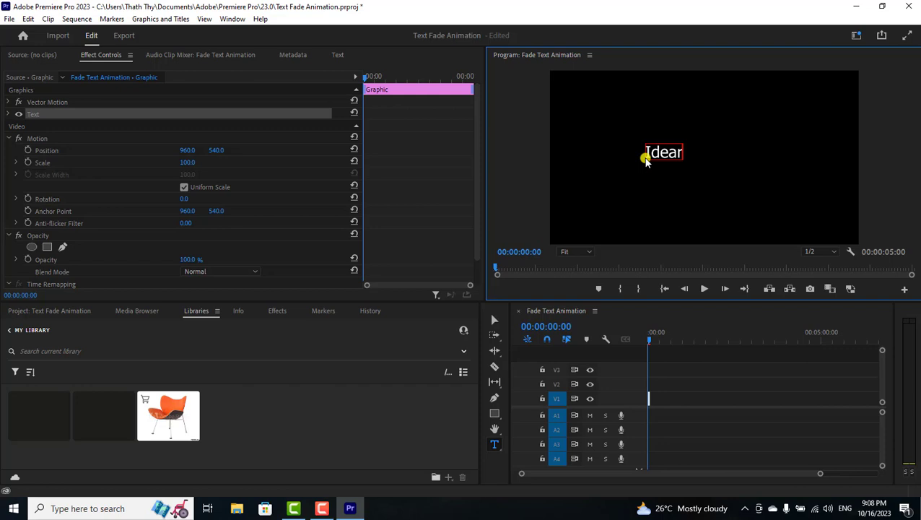
{"action": "type", "text": "Share"}
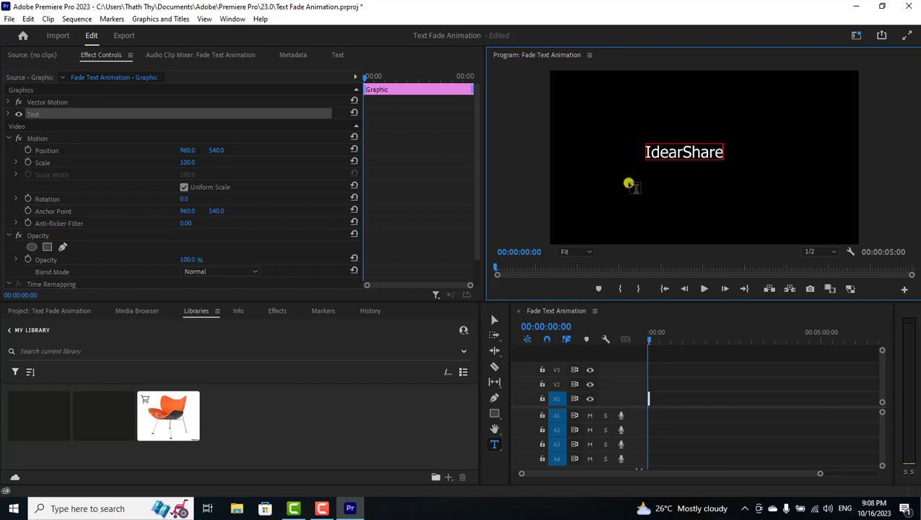
Open Essential Graphics and set the font of the whole "IdearShare" title to Wide Latin.
{"action": "left_click", "coordinate": [233, 21]}
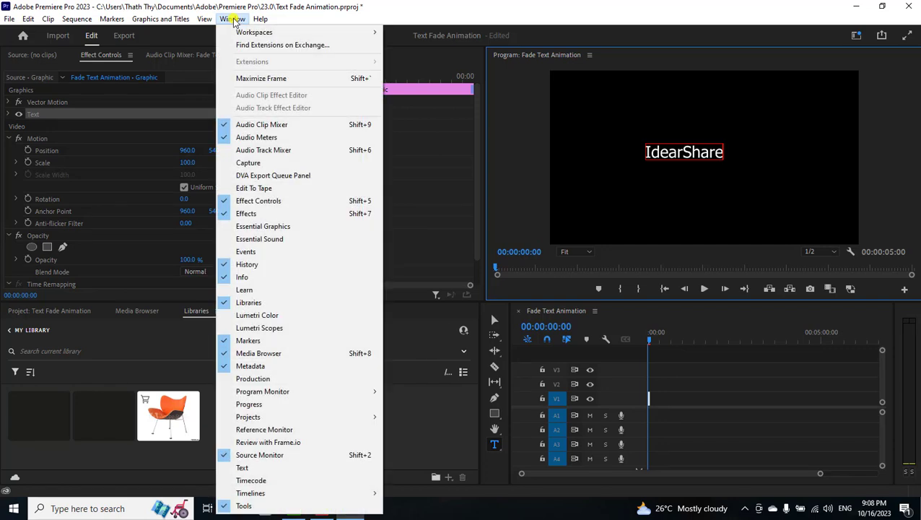
{"action": "left_click", "coordinate": [280, 229]}
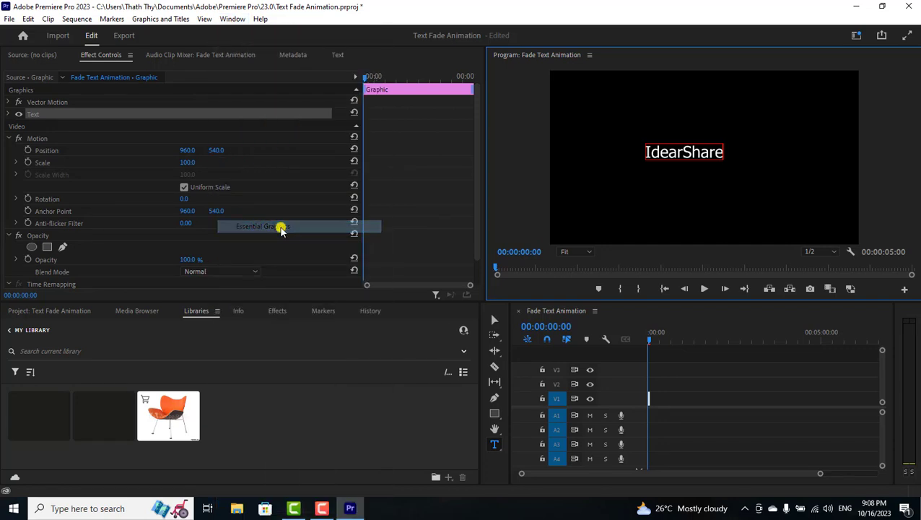
{"action": "left_click_drag", "start_coordinate": [742, 205], "coordinate": [776, 191]}
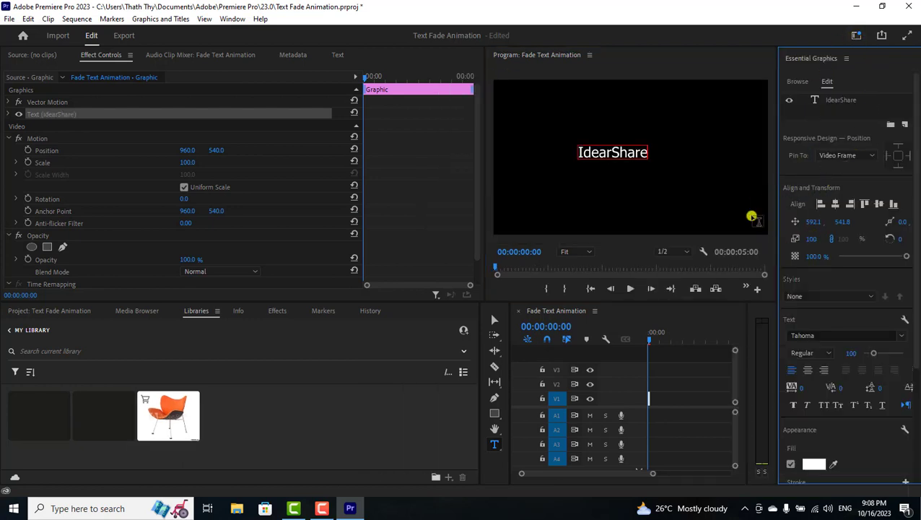
{"action": "double_click", "coordinate": [613, 154]}
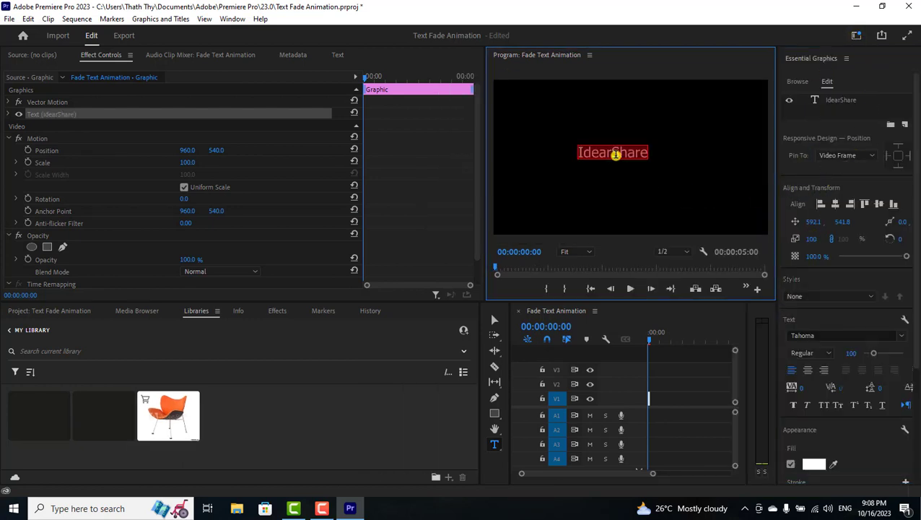
{"action": "left_click", "coordinate": [901, 336]}
{"action": "scroll", "coordinate": [870, 283], "scroll_direction": "down", "scroll_amount": 3}
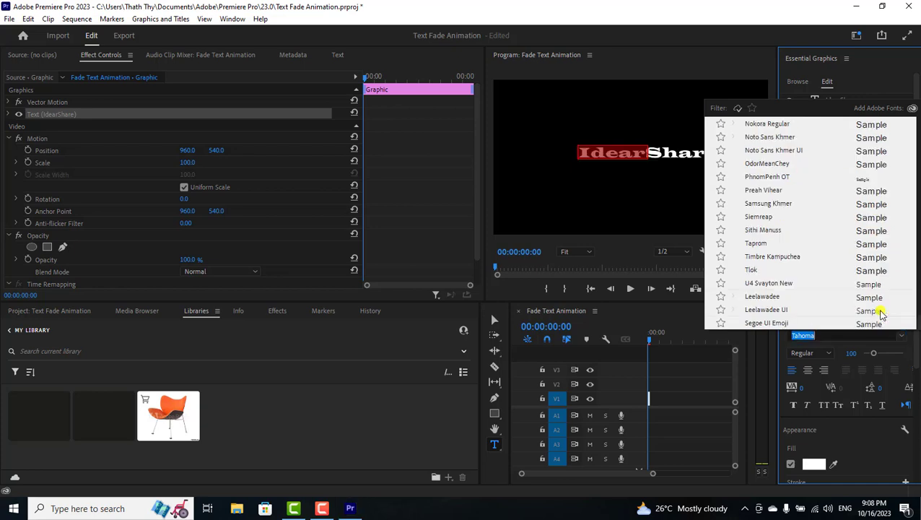
{"action": "left_click", "coordinate": [883, 312]}
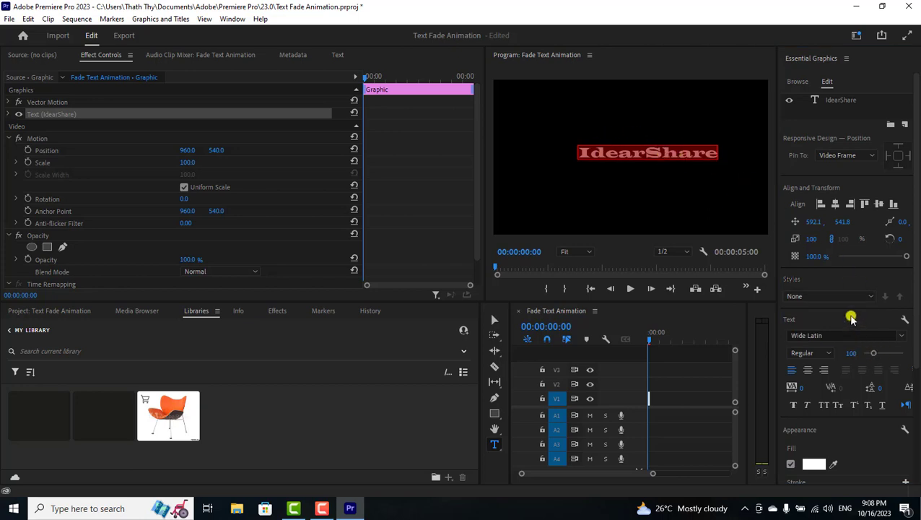
Change the fill colour of the "IdearShare" title to bright cyan, 01EAFF.
{"action": "scroll", "coordinate": [843, 309], "scroll_direction": "down", "scroll_amount": 2}
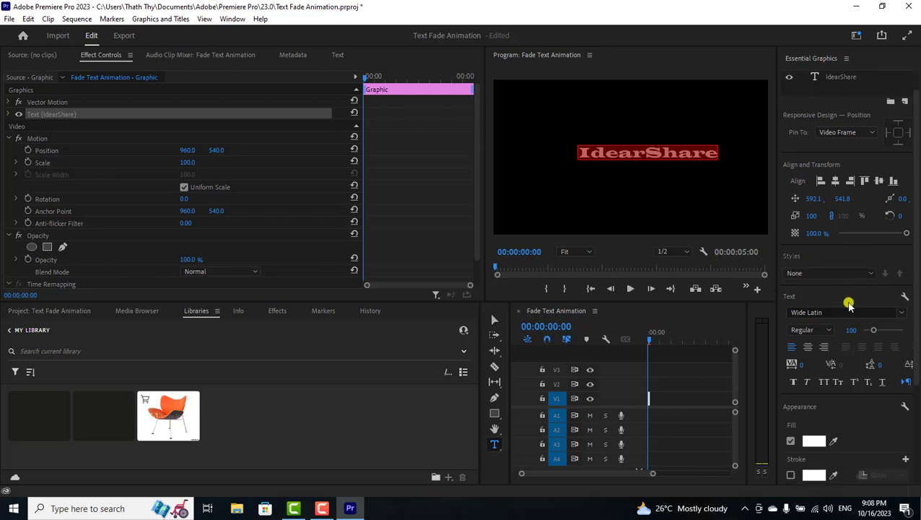
{"action": "scroll", "coordinate": [843, 310], "scroll_direction": "down", "scroll_amount": 3}
{"action": "left_click", "coordinate": [791, 407]}
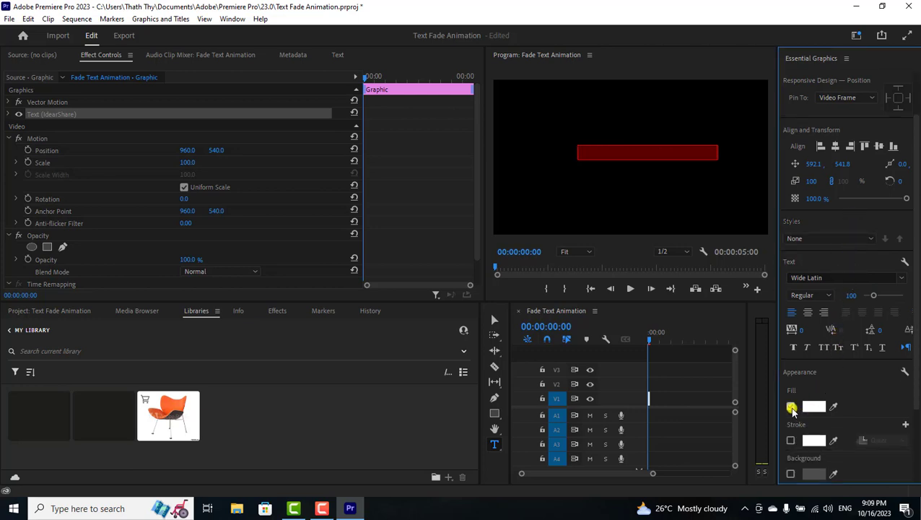
{"action": "left_click", "coordinate": [791, 407]}
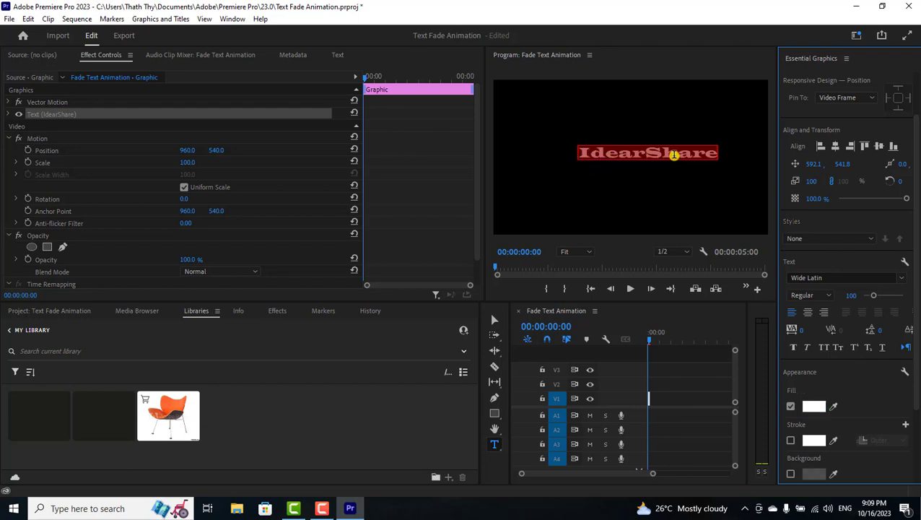
{"action": "left_click", "coordinate": [813, 406]}
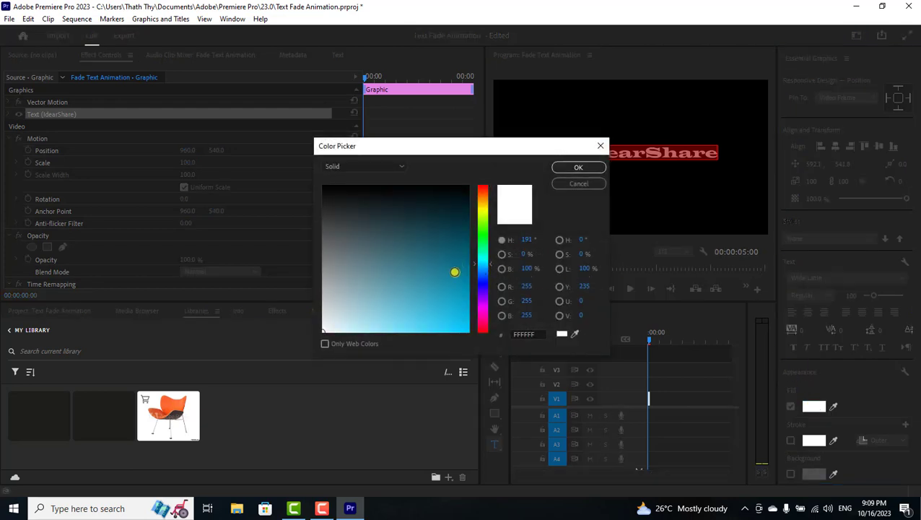
{"action": "left_click_drag", "start_coordinate": [455, 271], "coordinate": [453, 327]}
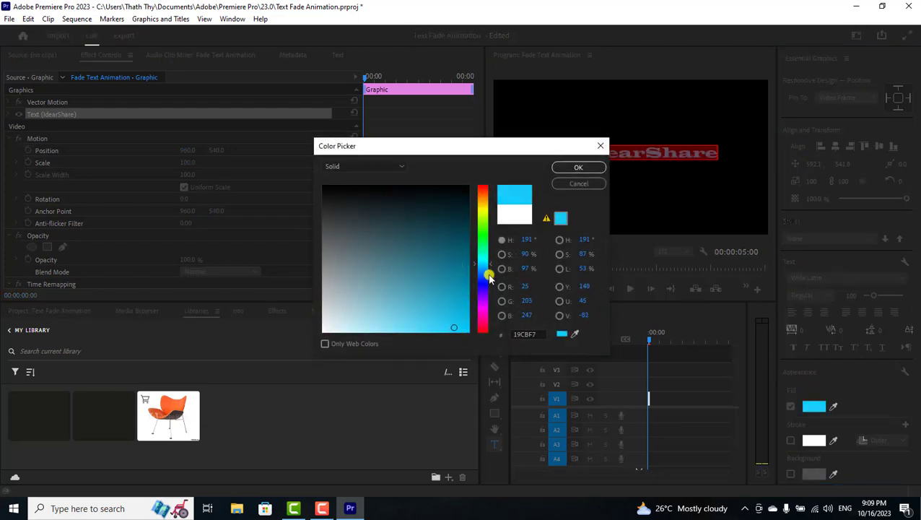
{"action": "left_click_drag", "start_coordinate": [483, 264], "coordinate": [483, 260]}
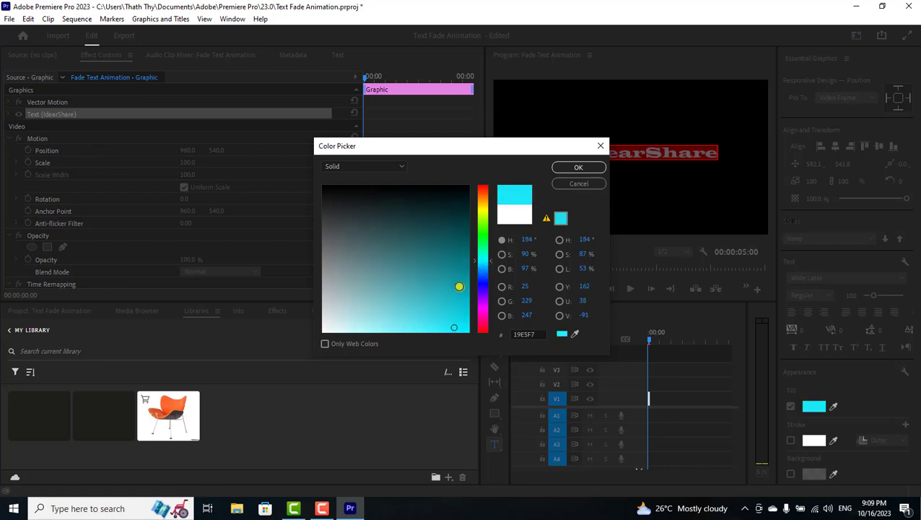
{"action": "left_click", "coordinate": [465, 327]}
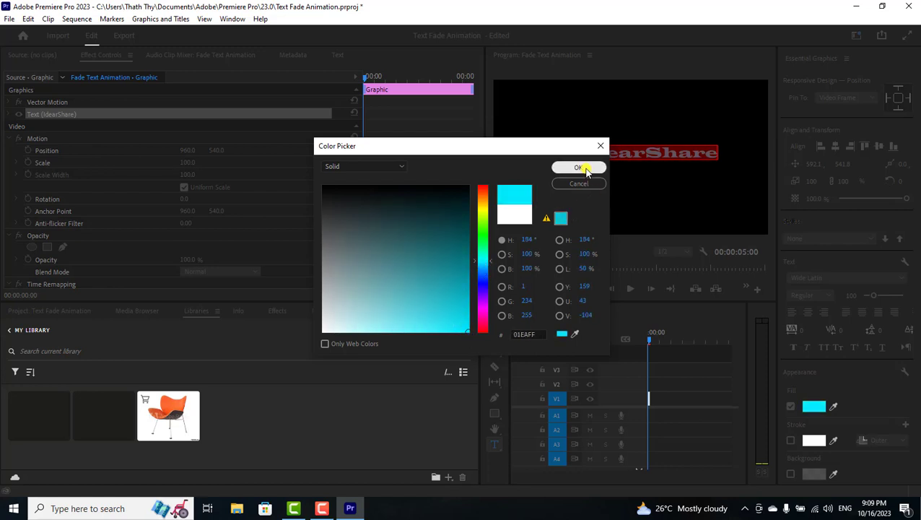
{"action": "left_click", "coordinate": [583, 168]}
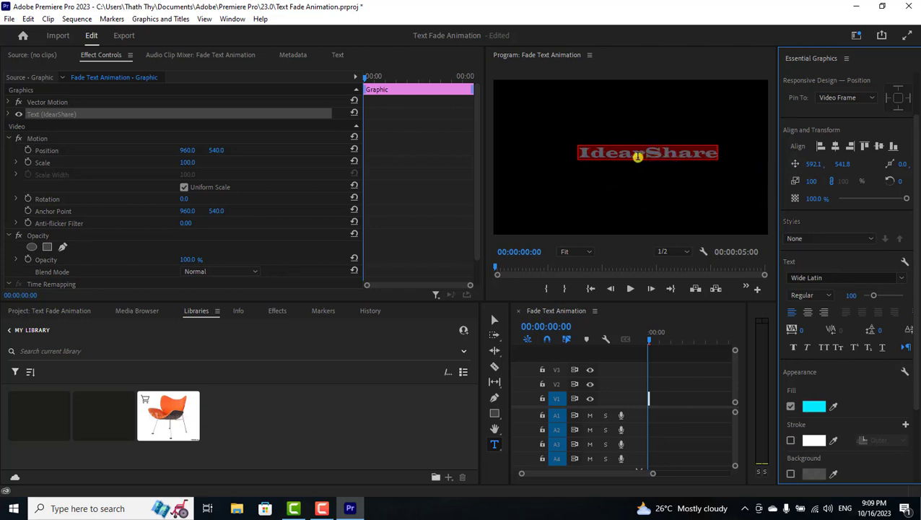
Finish editing the title, close Essential Graphics, and resize the workspace to give the program view and timeline more width.
{"action": "left_click", "coordinate": [728, 164]}
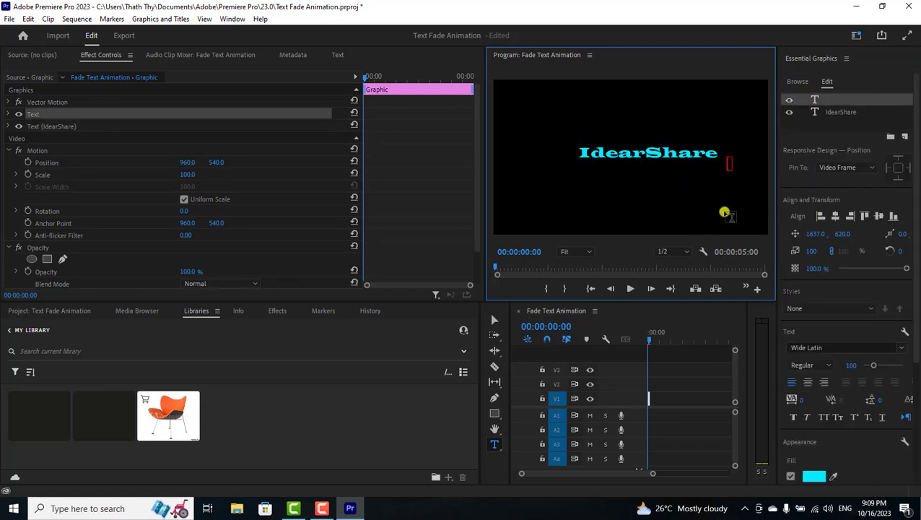
{"action": "left_click", "coordinate": [848, 63]}
{"action": "left_click", "coordinate": [687, 62]}
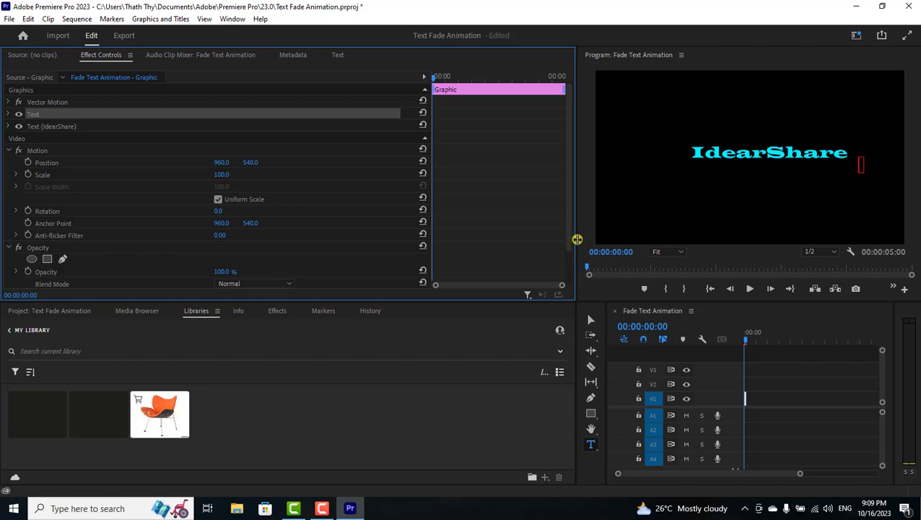
{"action": "left_click_drag", "start_coordinate": [578, 238], "coordinate": [464, 255]}
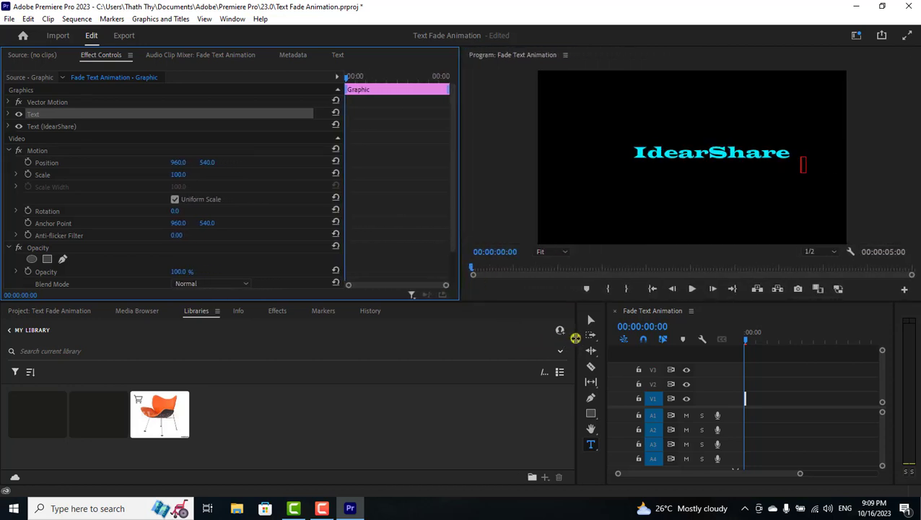
{"action": "left_click_drag", "start_coordinate": [575, 337], "coordinate": [455, 334]}
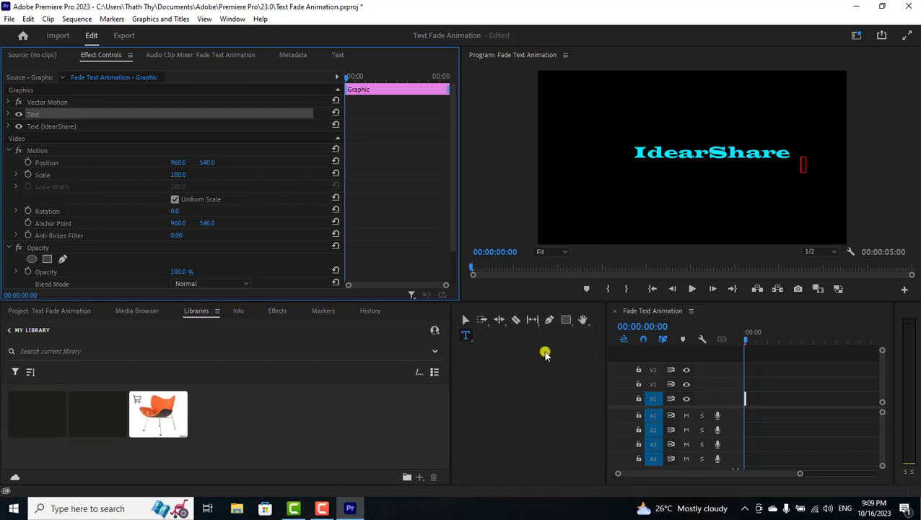
{"action": "left_click_drag", "start_coordinate": [605, 343], "coordinate": [449, 368]}
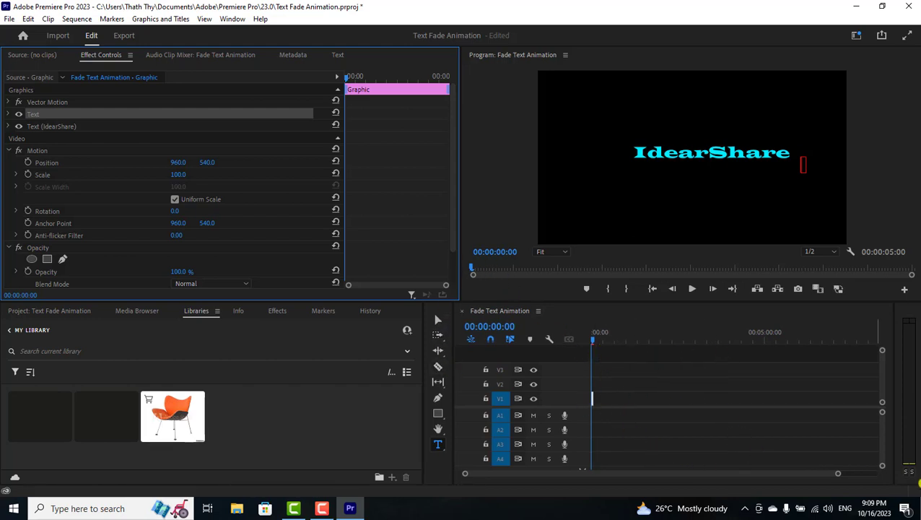
Scrub the playhead past the end of the title clip and back to 00:00:04:00.
{"action": "left_click", "coordinate": [838, 474]}
{"action": "left_click_drag", "start_coordinate": [837, 474], "coordinate": [711, 477]}
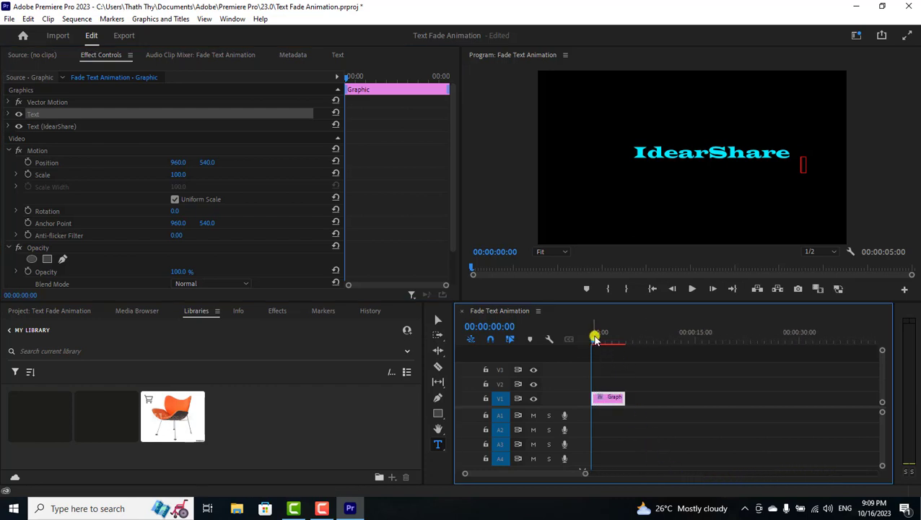
{"action": "left_click_drag", "start_coordinate": [594, 342], "coordinate": [635, 349]}
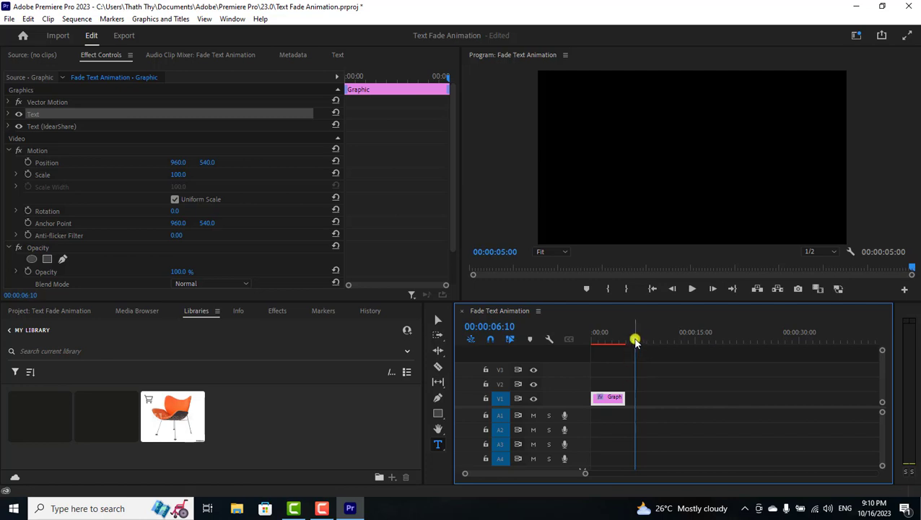
{"action": "left_click_drag", "start_coordinate": [635, 341], "coordinate": [619, 341]}
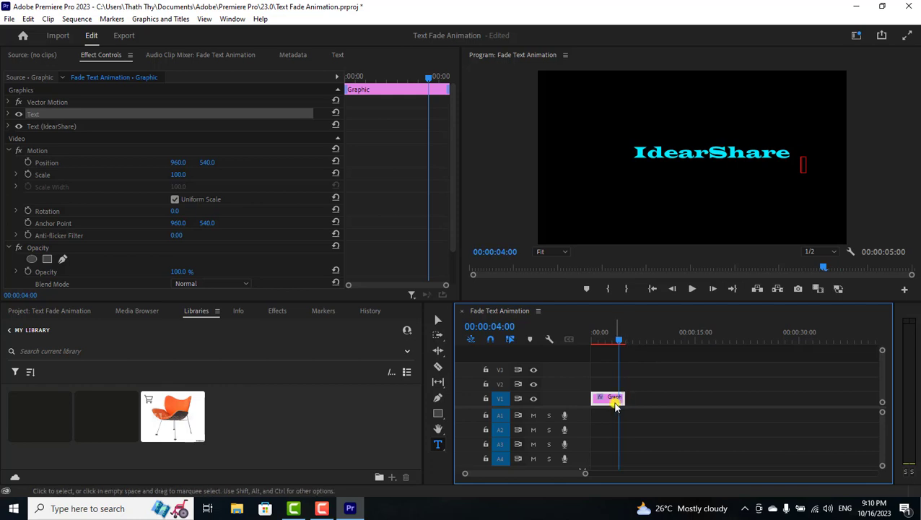
Trim the end of the title clip back to the playhead at 00:00:04:00.
{"action": "left_click_drag", "start_coordinate": [625, 398], "coordinate": [619, 397]}
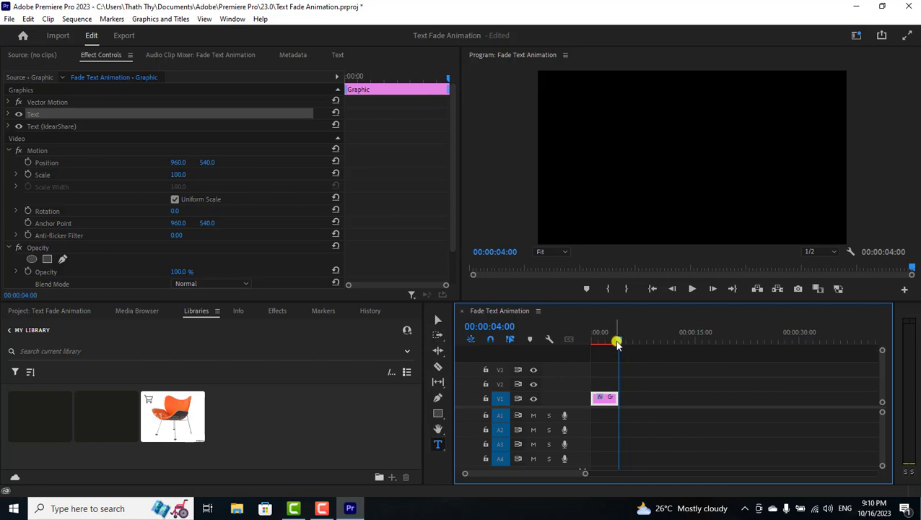
{"action": "left_click_drag", "start_coordinate": [586, 473], "coordinate": [551, 472]}
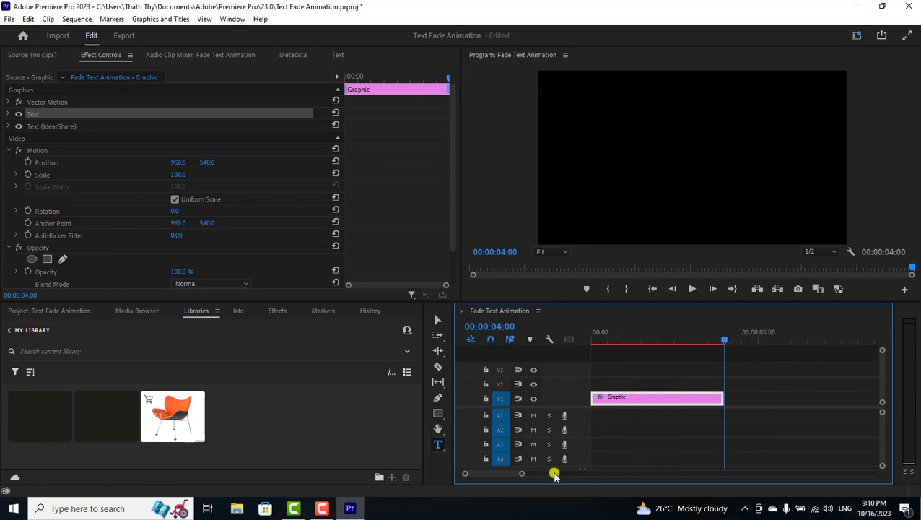
With the playhead at 00:00:01:03, delete the stray empty text layer beside the "IdearShare" title, keeping the title itself.
{"action": "left_click_drag", "start_coordinate": [723, 342], "coordinate": [627, 373]}
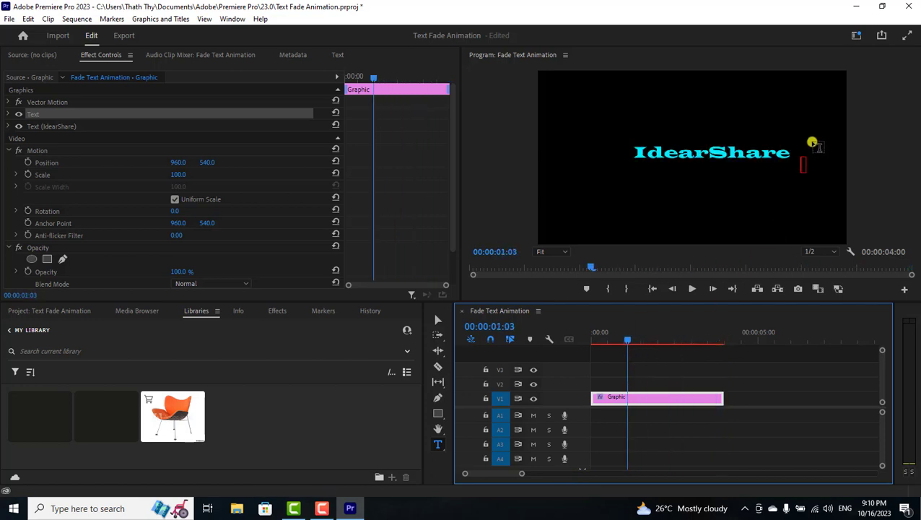
{"action": "left_click", "coordinate": [437, 319]}
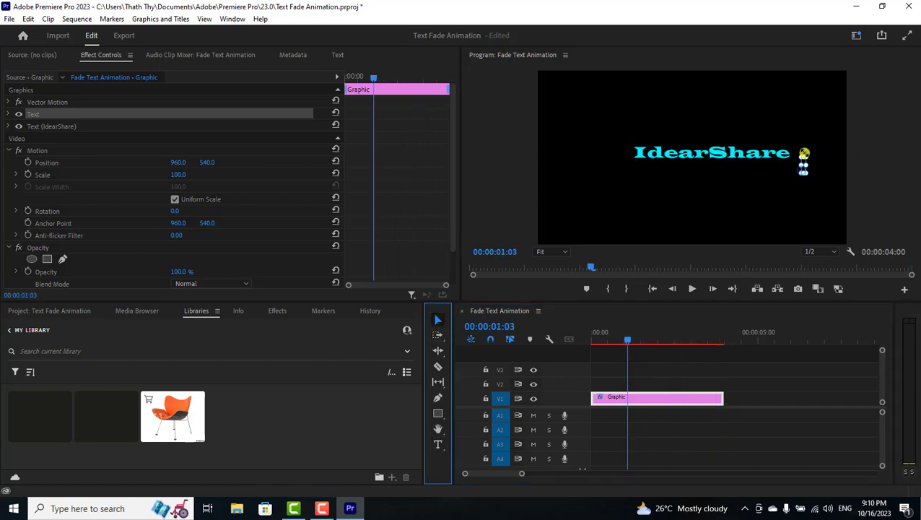
{"action": "left_click", "coordinate": [816, 177]}
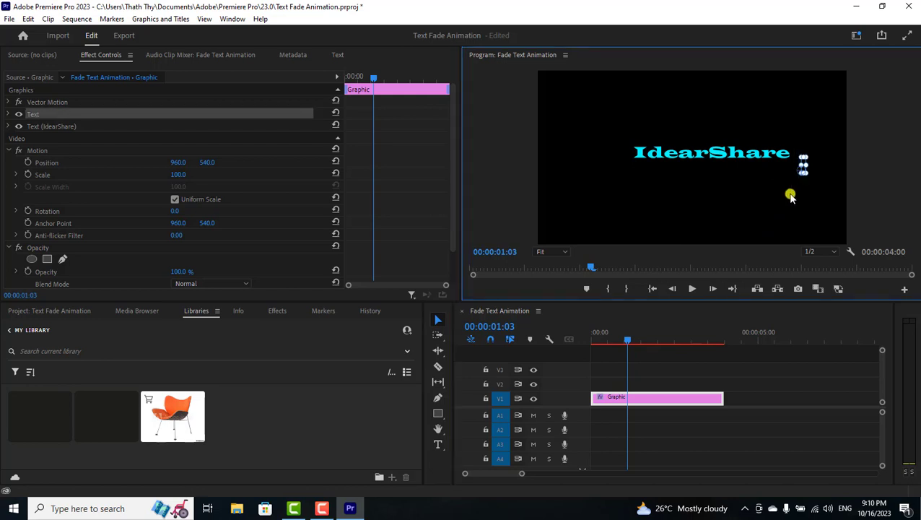
{"action": "left_click", "coordinate": [790, 197]}
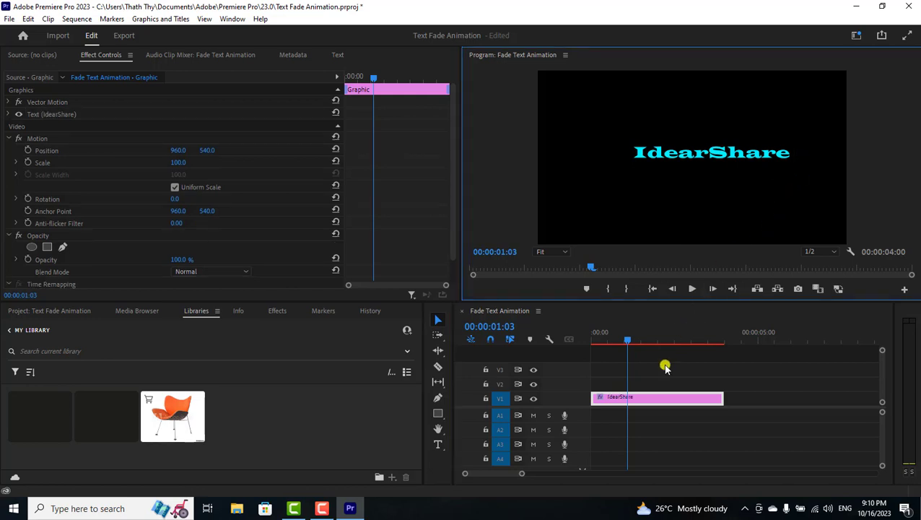
At 00:00:00:13, add a 4-point polygon opacity mask to the title clip and stretch its corners to enclose the whole "IdearShare" text.
{"action": "left_click_drag", "start_coordinate": [627, 342], "coordinate": [608, 353]}
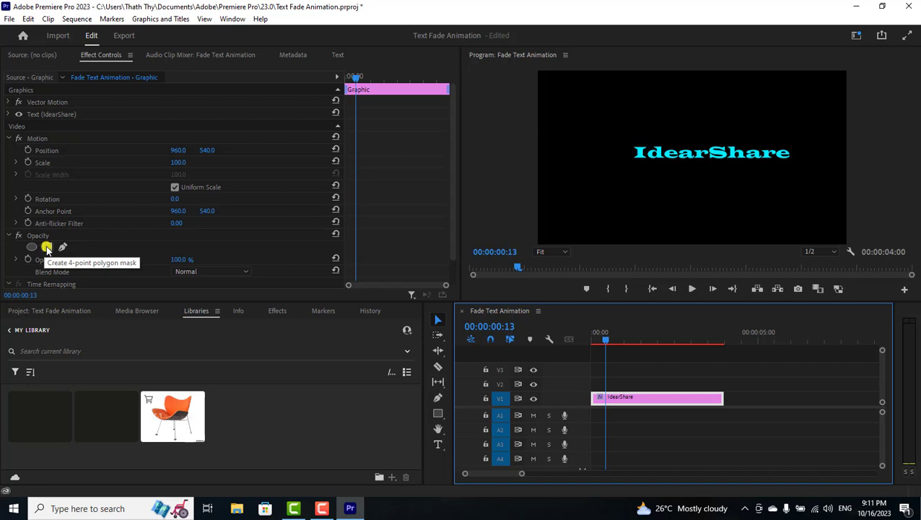
{"action": "left_click", "coordinate": [46, 247]}
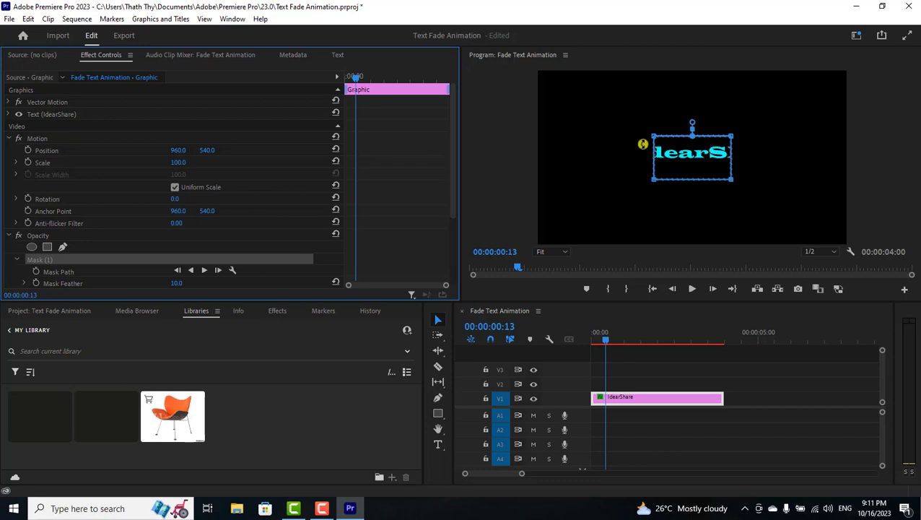
{"action": "left_click", "coordinate": [733, 135]}
{"action": "left_click_drag", "start_coordinate": [731, 138], "coordinate": [790, 135]}
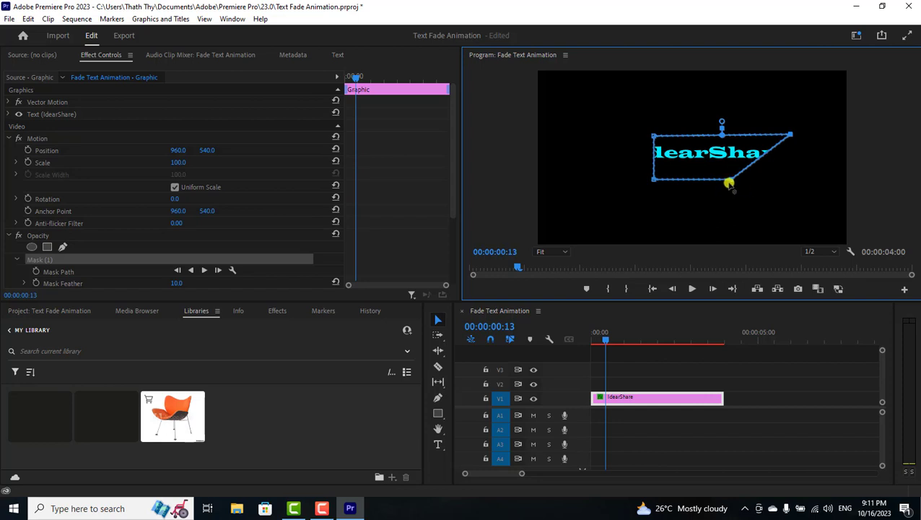
{"action": "left_click_drag", "start_coordinate": [731, 182], "coordinate": [791, 177]}
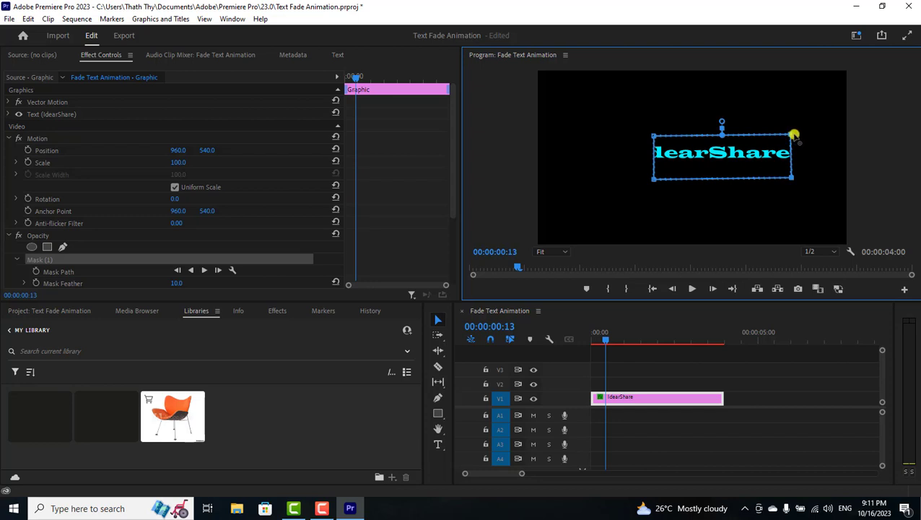
{"action": "left_click_drag", "start_coordinate": [793, 135], "coordinate": [796, 135]}
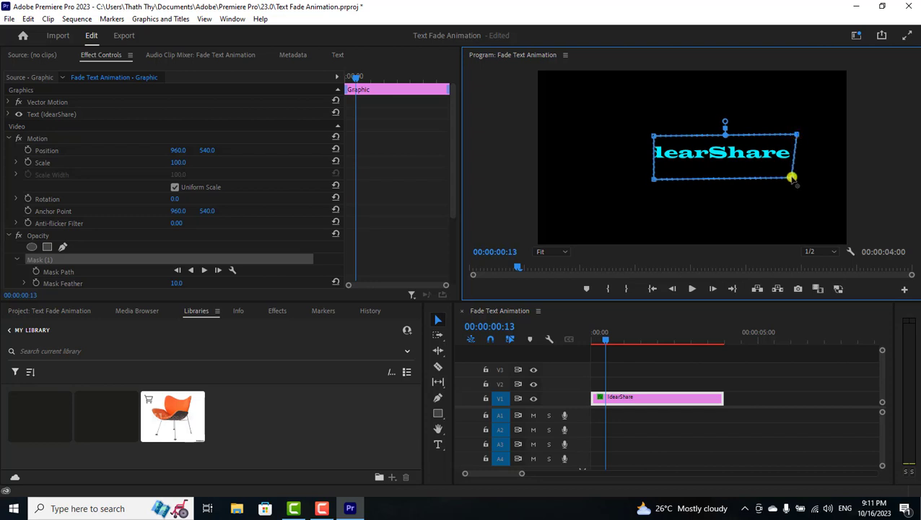
{"action": "left_click_drag", "start_coordinate": [792, 177], "coordinate": [799, 178]}
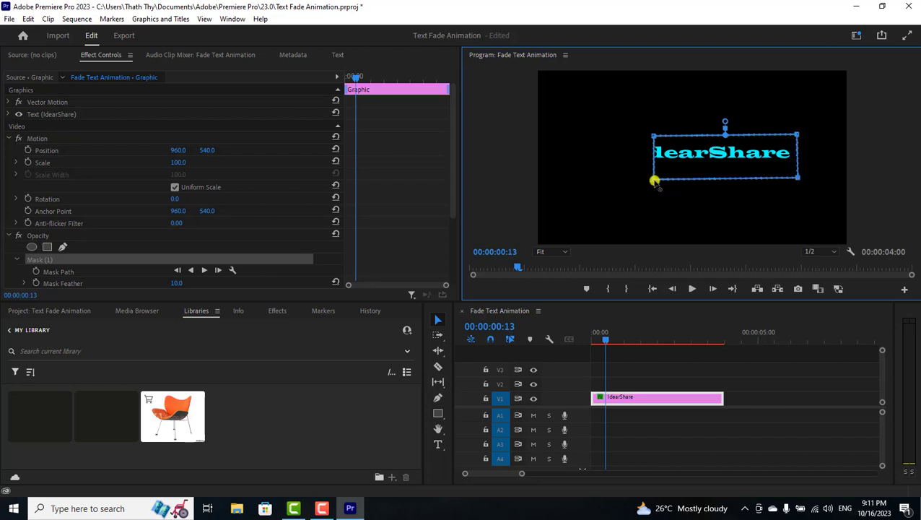
{"action": "left_click_drag", "start_coordinate": [649, 180], "coordinate": [611, 181]}
{"action": "left_click_drag", "start_coordinate": [652, 135], "coordinate": [613, 134]}
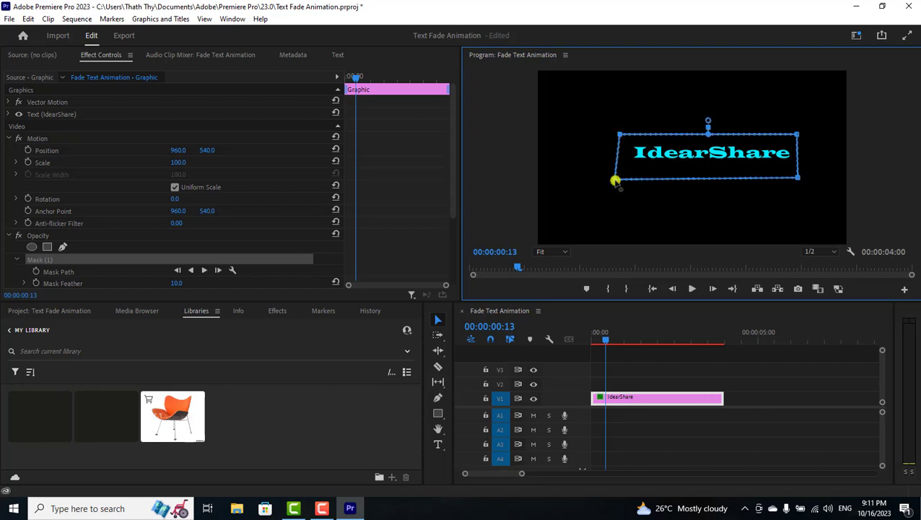
{"action": "left_click_drag", "start_coordinate": [617, 182], "coordinate": [622, 181]}
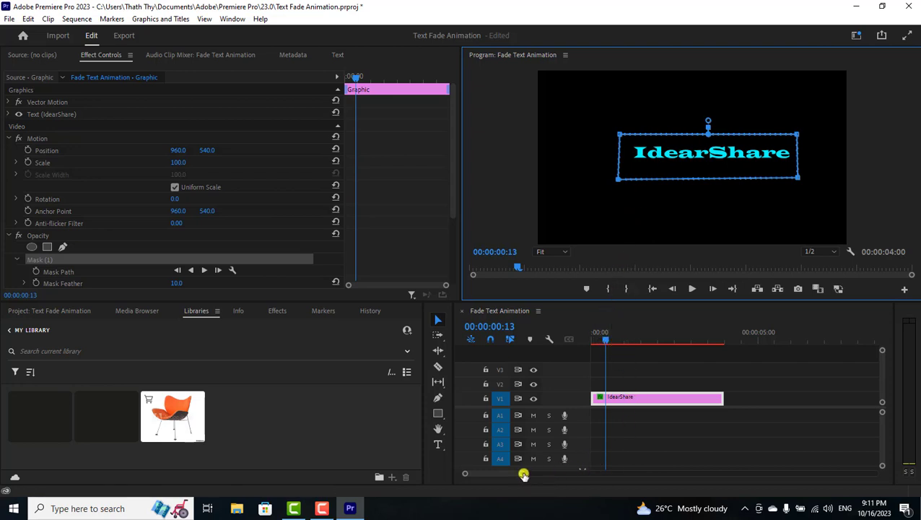
At 00:00:00:05, move the mask left until it clears the "IdearShare" text and start Mask Path keyframing there.
{"action": "left_click_drag", "start_coordinate": [524, 474], "coordinate": [512, 474]}
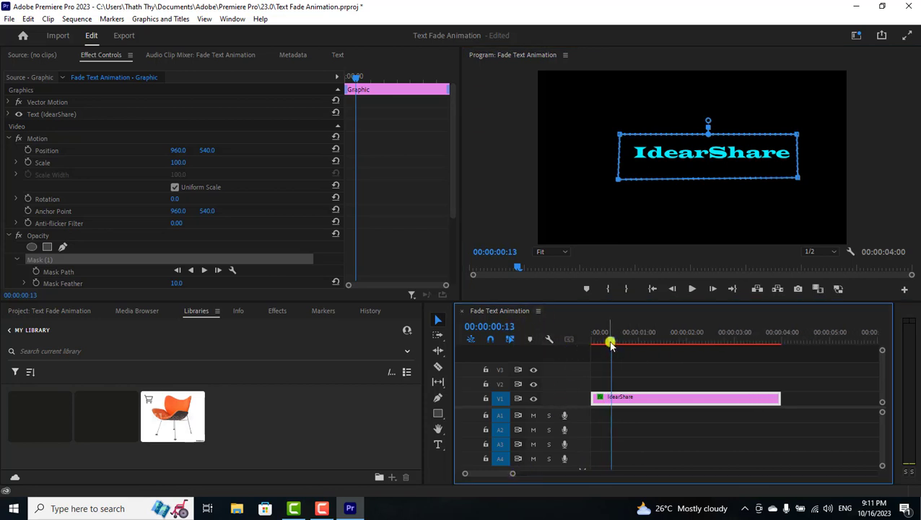
{"action": "left_click_drag", "start_coordinate": [610, 344], "coordinate": [599, 345]}
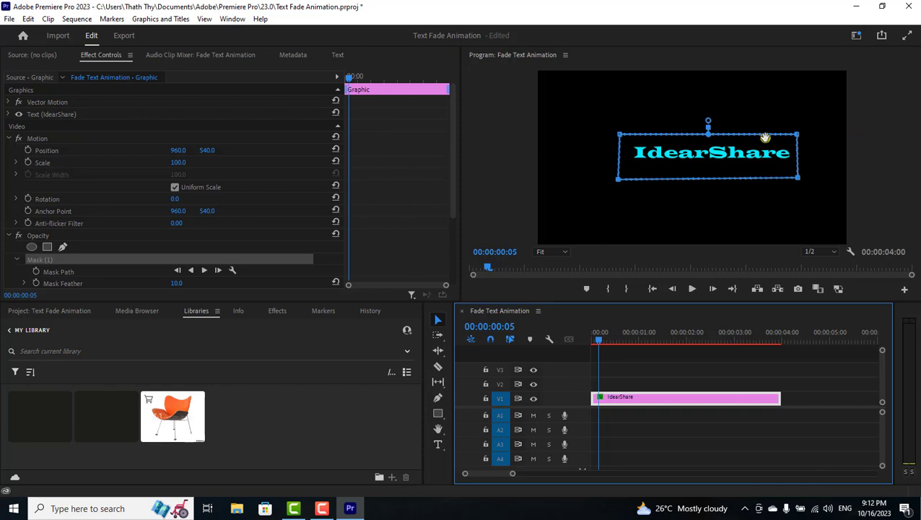
{"action": "left_click_drag", "start_coordinate": [759, 137], "coordinate": [575, 144]}
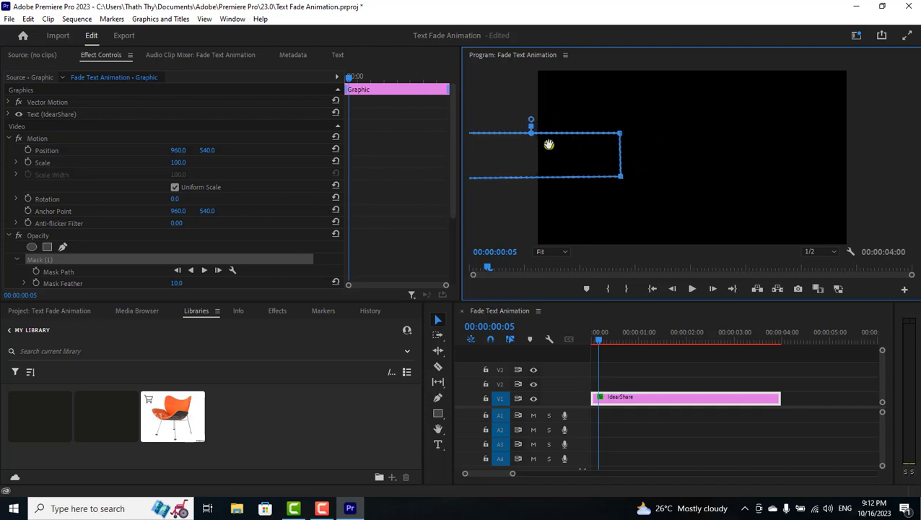
{"action": "left_click", "coordinate": [36, 274]}
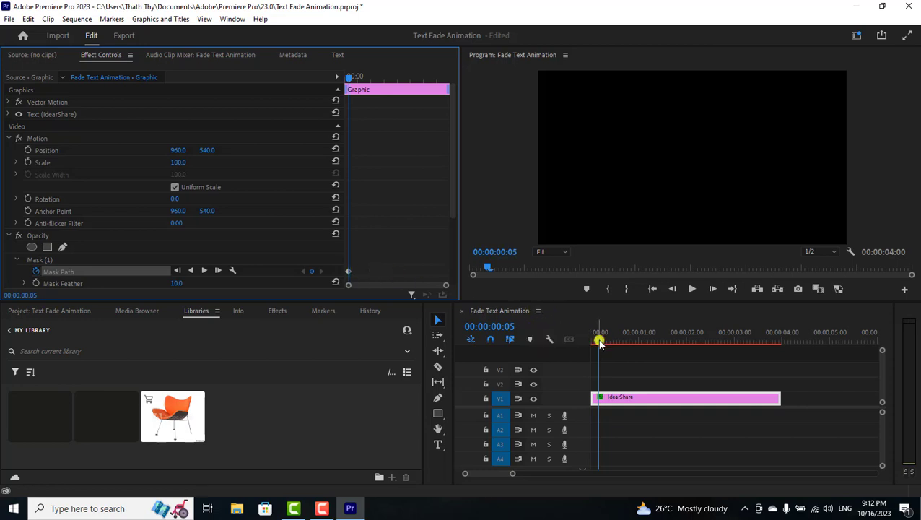
At 00:00:01:00, move Mask (1) back over the entire "IdearShare" title to set the second Mask Path keyframe.
{"action": "left_click_drag", "start_coordinate": [599, 343], "coordinate": [638, 342]}
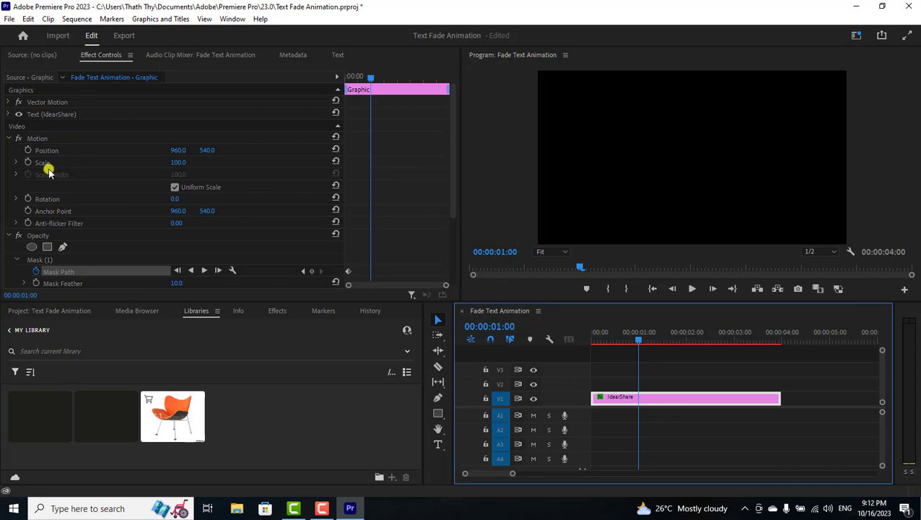
{"action": "left_click", "coordinate": [45, 261]}
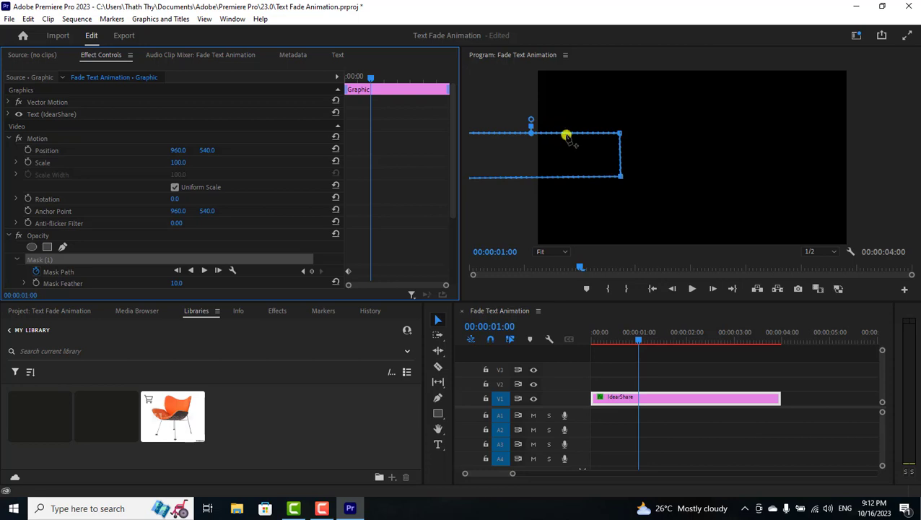
{"action": "left_click_drag", "start_coordinate": [555, 136], "coordinate": [732, 133]}
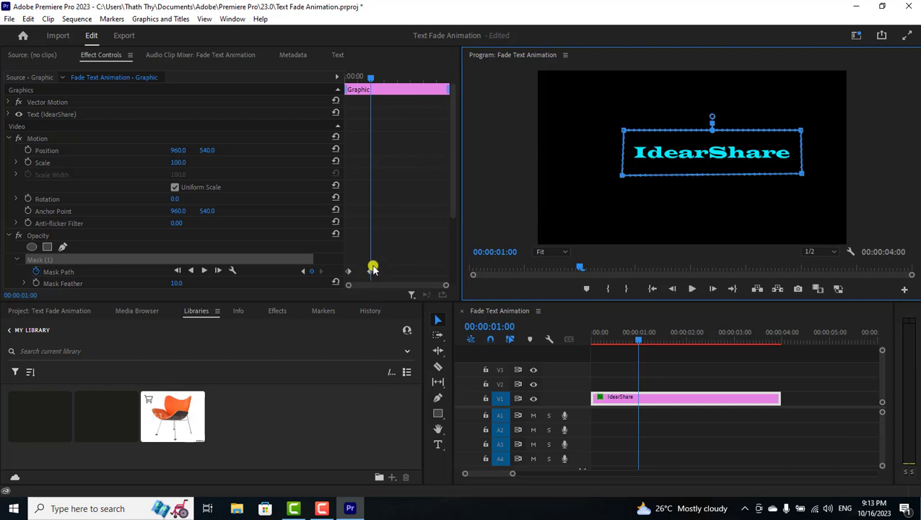
Play the sequence from the start to preview the mask reveal of the title, stopping around one second.
{"action": "left_click", "coordinate": [368, 80]}
{"action": "left_click_drag", "start_coordinate": [368, 79], "coordinate": [342, 78]}
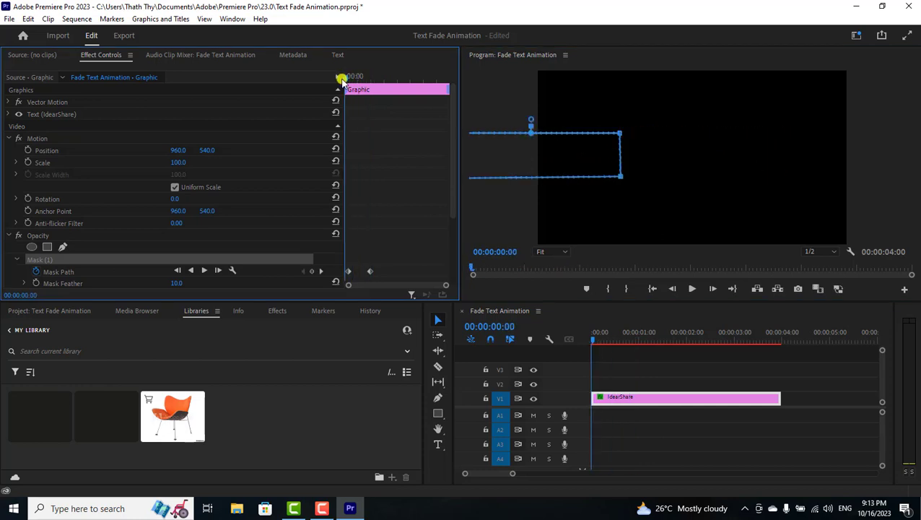
{"action": "left_click", "coordinate": [694, 289]}
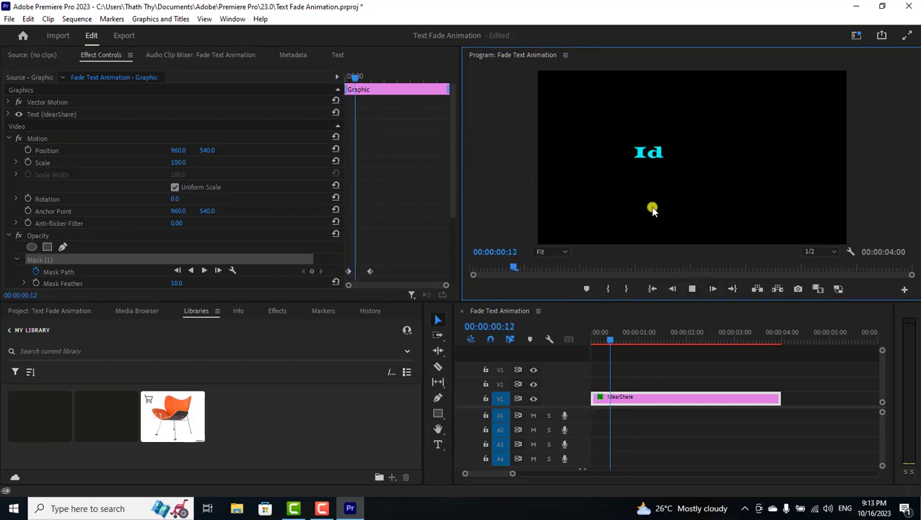
{"action": "left_click", "coordinate": [691, 288]}
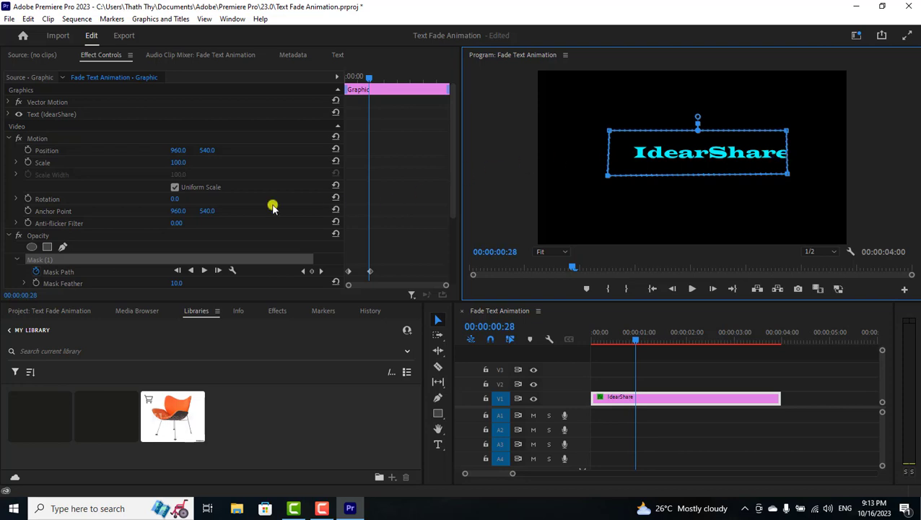
Set the Mask Feather of Mask (1) to 300.
{"action": "scroll", "coordinate": [99, 184], "scroll_direction": "down", "scroll_amount": 1}
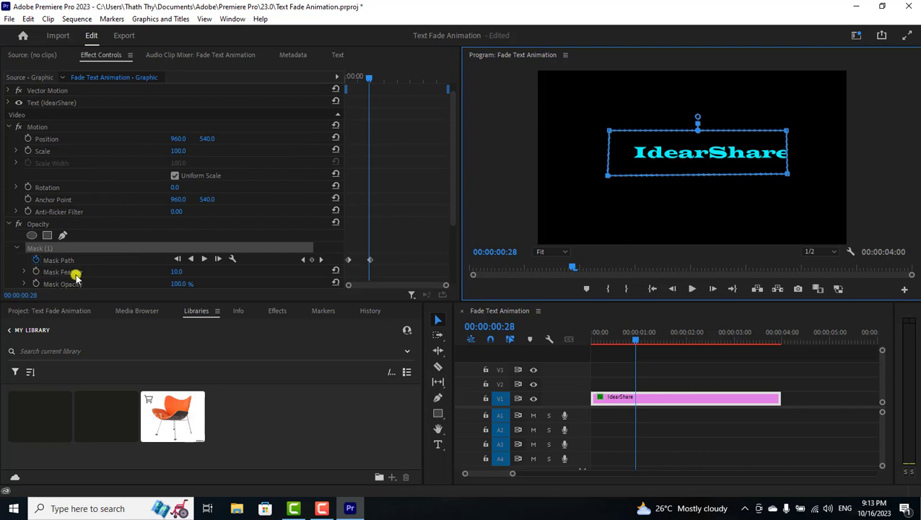
{"action": "left_click", "coordinate": [178, 273]}
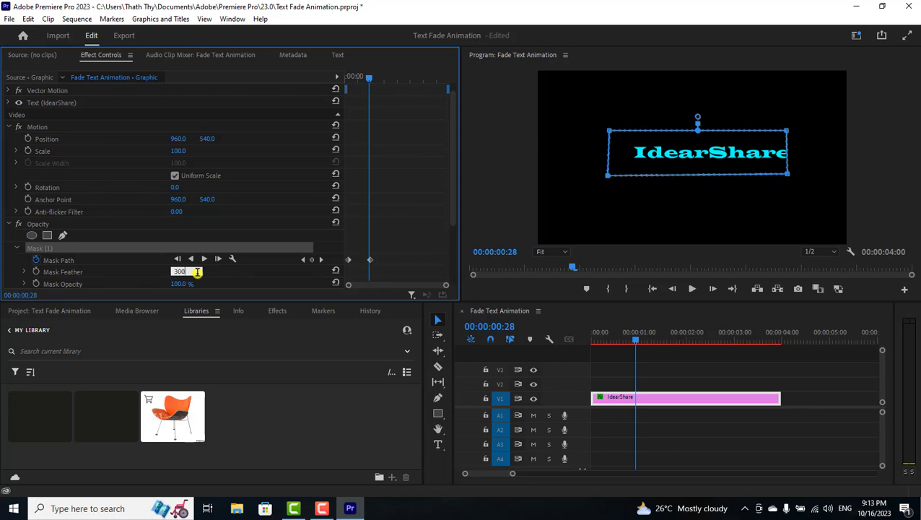
{"action": "type", "text": "300"}
{"action": "key", "text": "Return"}
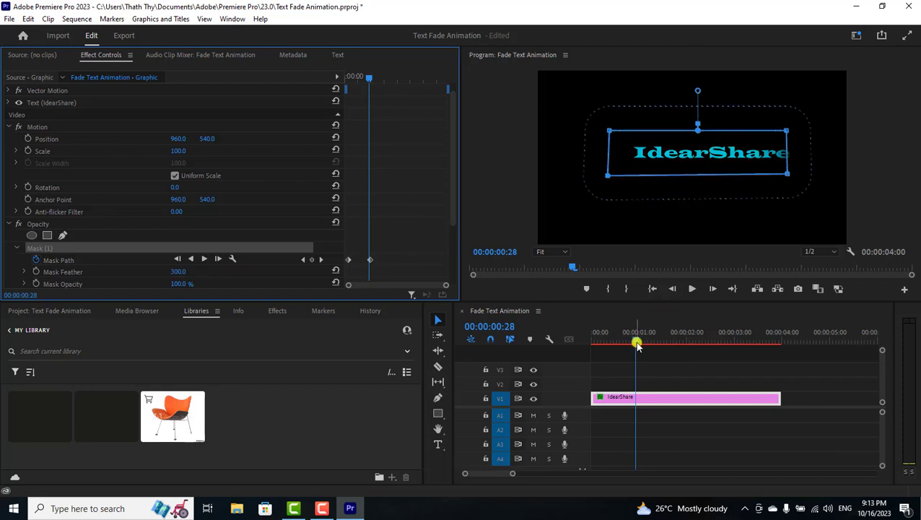
Play the sequence twice from 00:00:00:00 to check the feathered text reveal.
{"action": "left_click_drag", "start_coordinate": [636, 345], "coordinate": [580, 344]}
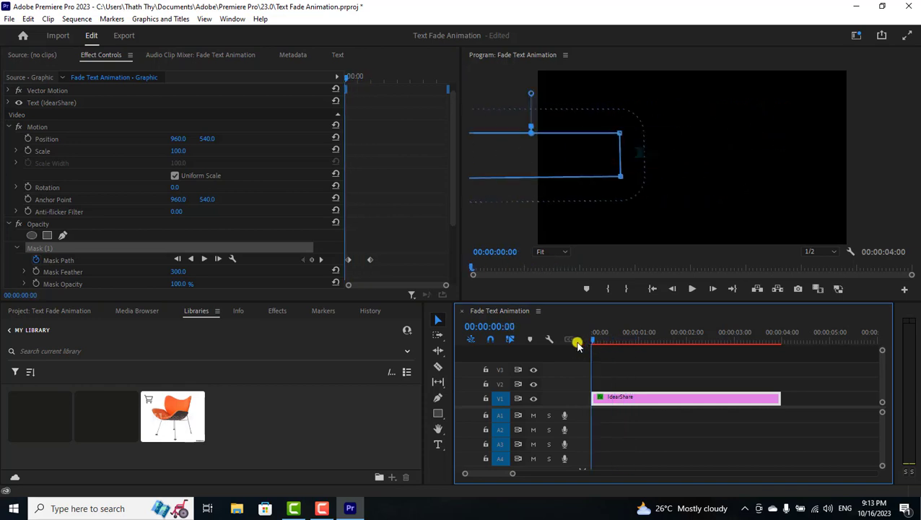
{"action": "left_click", "coordinate": [695, 289]}
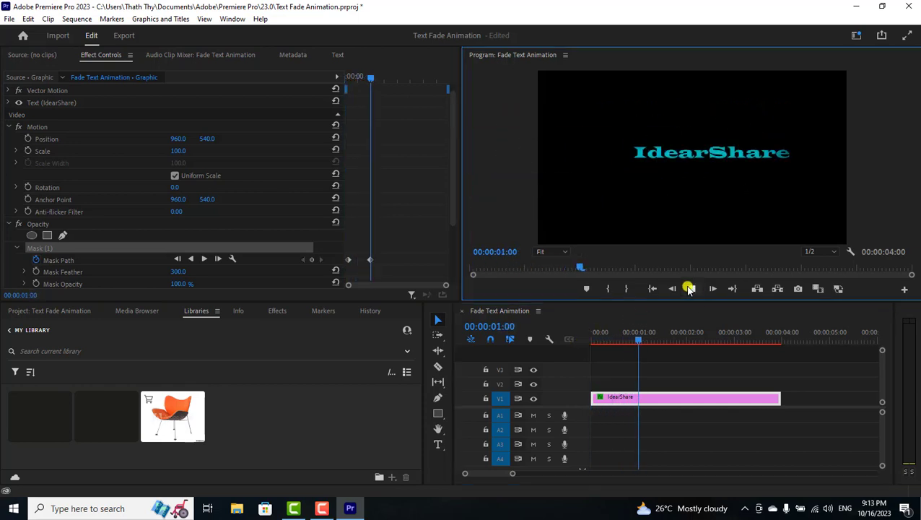
{"action": "left_click", "coordinate": [705, 344]}
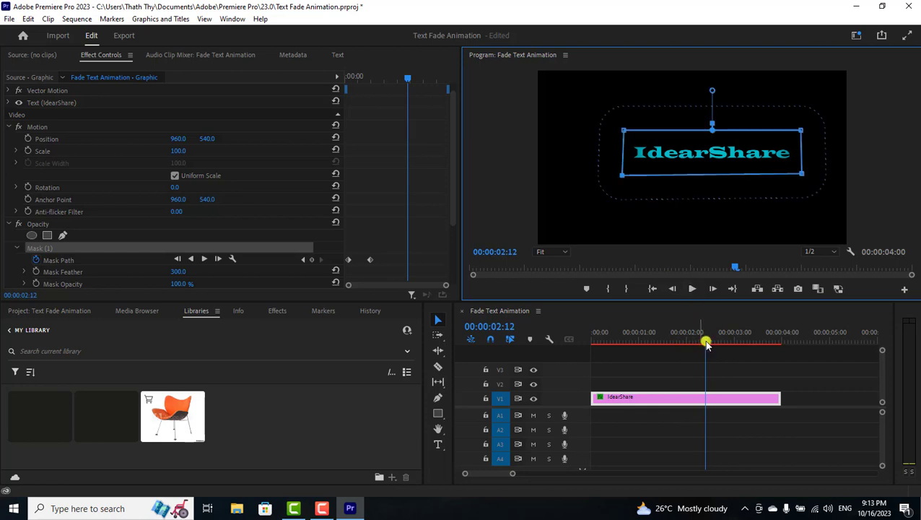
{"action": "left_click_drag", "start_coordinate": [706, 344], "coordinate": [569, 358]}
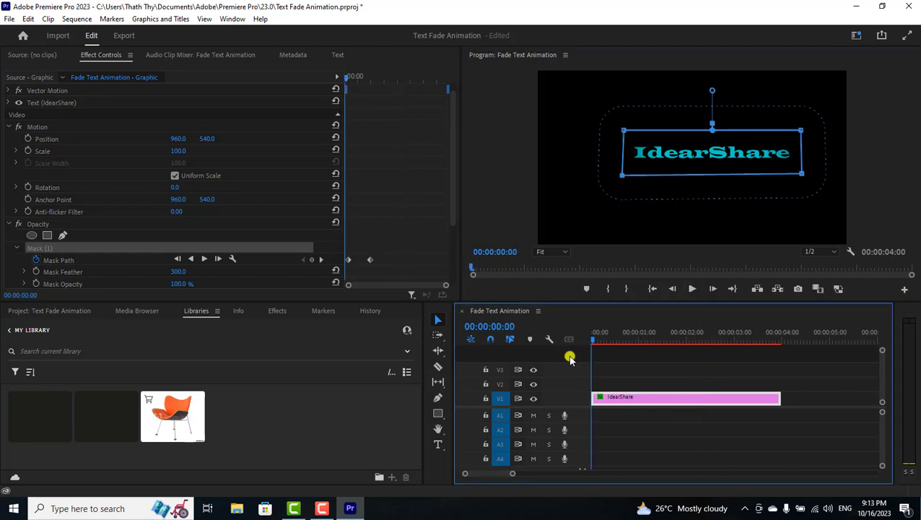
{"action": "left_click", "coordinate": [695, 289]}
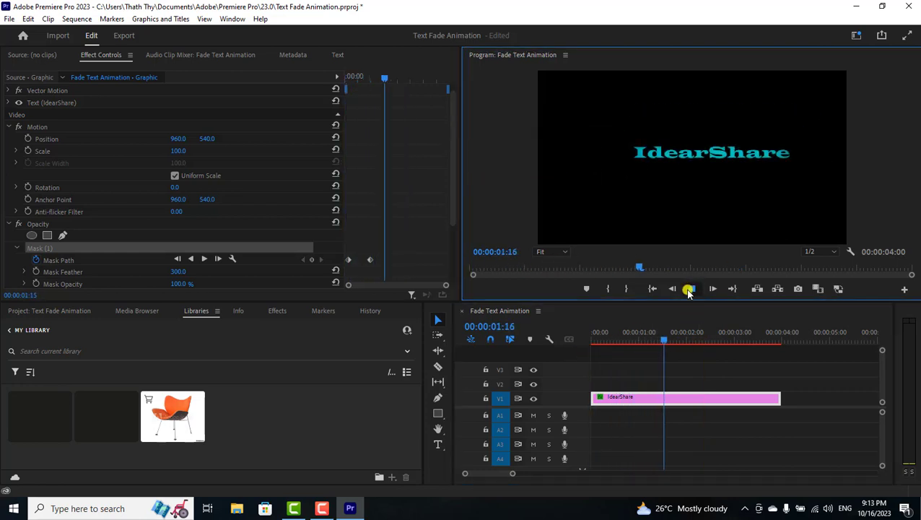
{"action": "left_click", "coordinate": [688, 288]}
Extend the mask's two right corners slightly outward at the 00:00:01:00 Mask Path keyframe, and return the playhead to the sequence start.
{"action": "left_click", "coordinate": [308, 261]}
{"action": "left_click", "coordinate": [305, 260]}
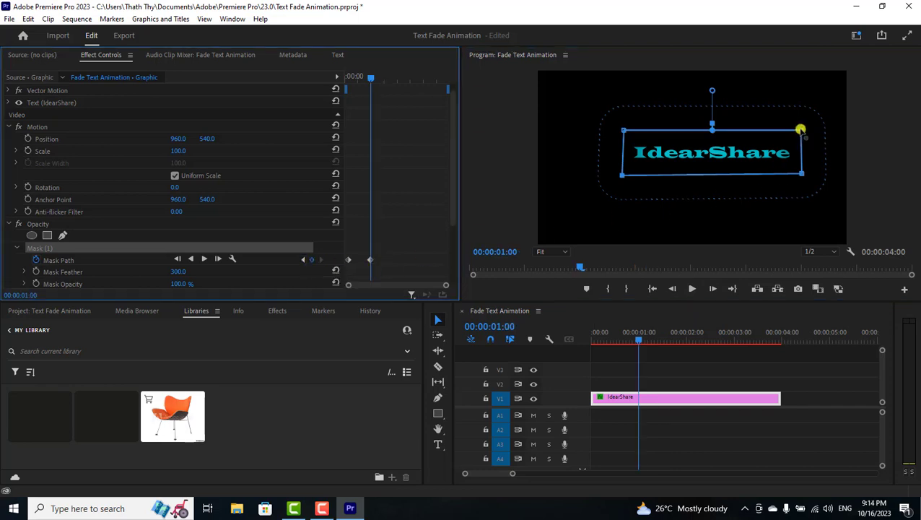
{"action": "left_click_drag", "start_coordinate": [799, 130], "coordinate": [806, 129]}
{"action": "left_click_drag", "start_coordinate": [801, 173], "coordinate": [805, 177]}
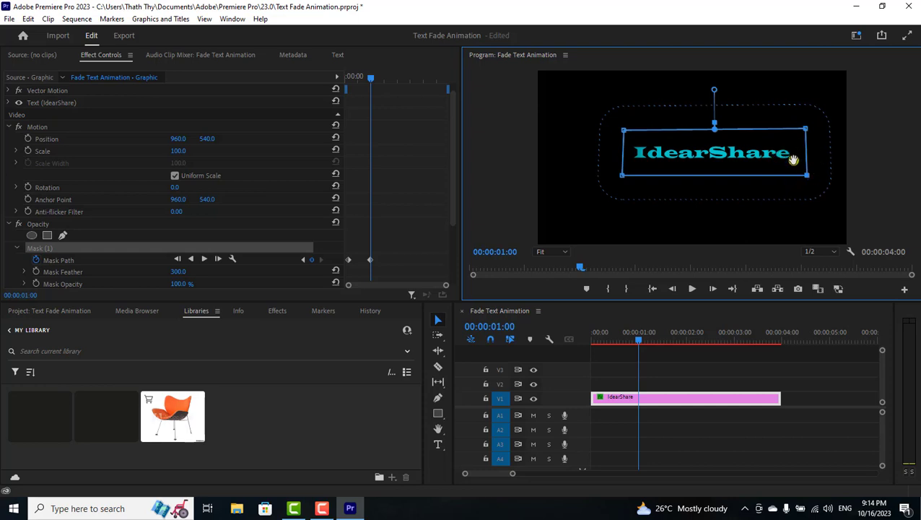
{"action": "left_click_drag", "start_coordinate": [638, 340], "coordinate": [565, 351]}
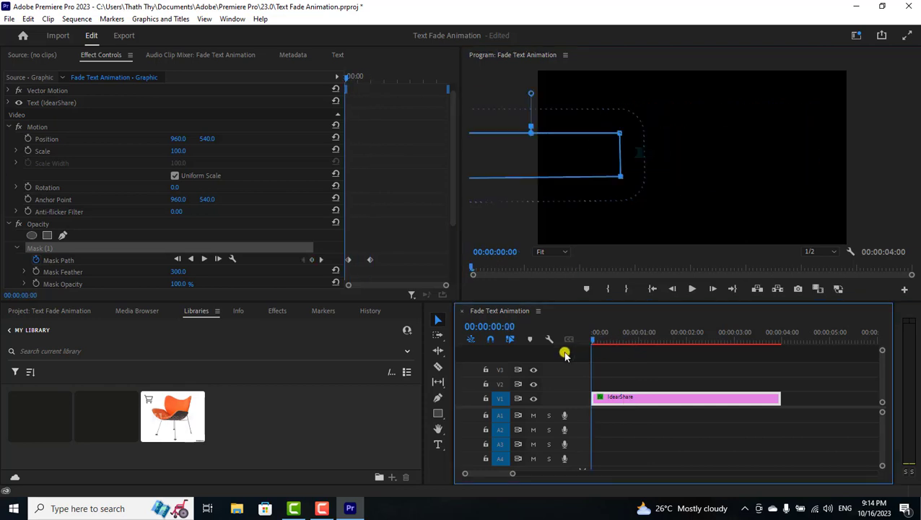
Play the feathered reveal once from the start, and add a Mask Path keyframe at 00:00:02:00.
{"action": "left_click", "coordinate": [691, 288]}
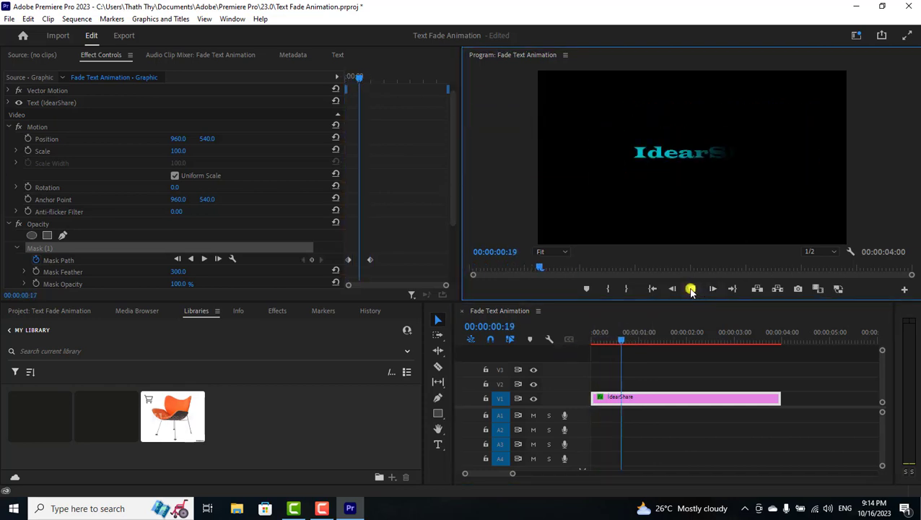
{"action": "left_click", "coordinate": [693, 289]}
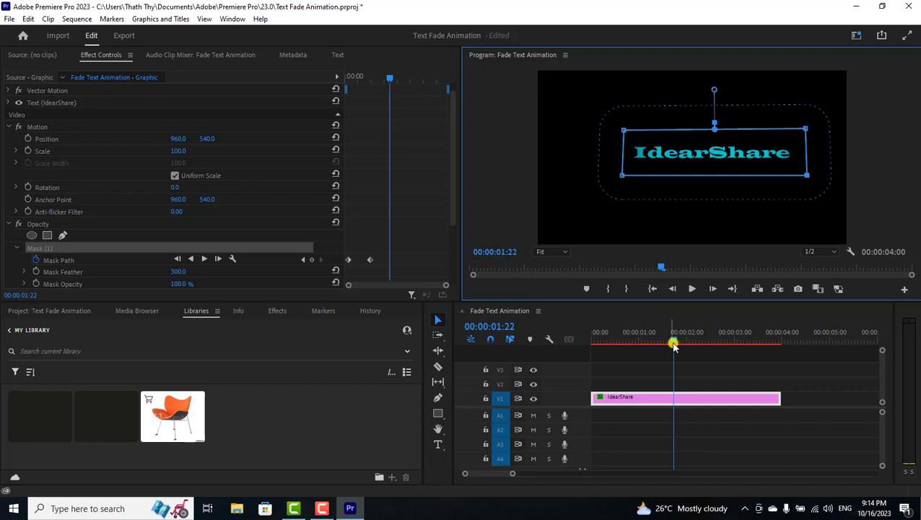
{"action": "left_click_drag", "start_coordinate": [674, 339], "coordinate": [686, 345]}
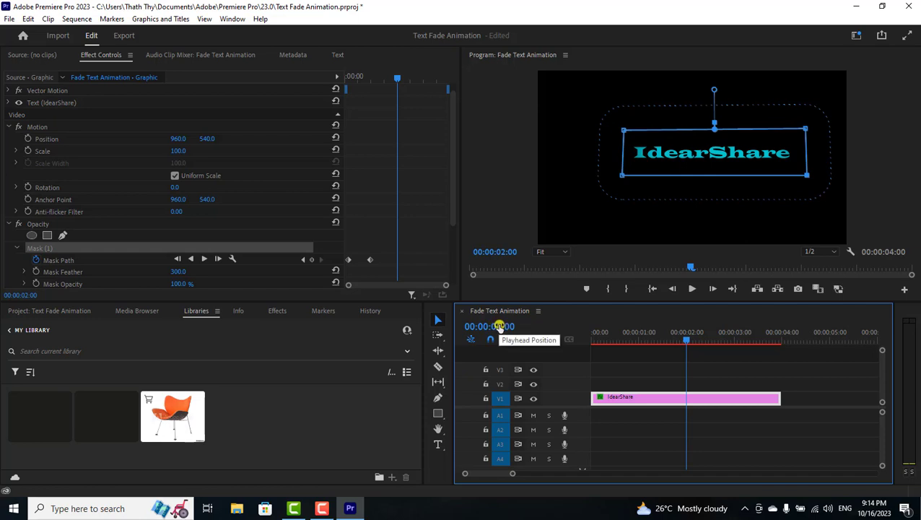
{"action": "left_click", "coordinate": [313, 261]}
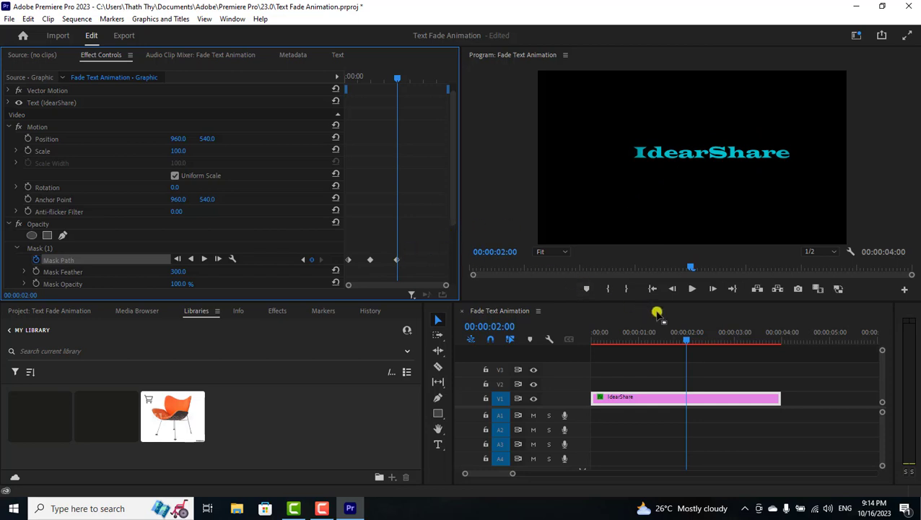
At 00:00:03:00, move Mask (1) horizontally past the end of the IdearShare title to keyframe its fade-out.
{"action": "left_click", "coordinate": [686, 339]}
{"action": "left_click_drag", "start_coordinate": [685, 339], "coordinate": [730, 342]}
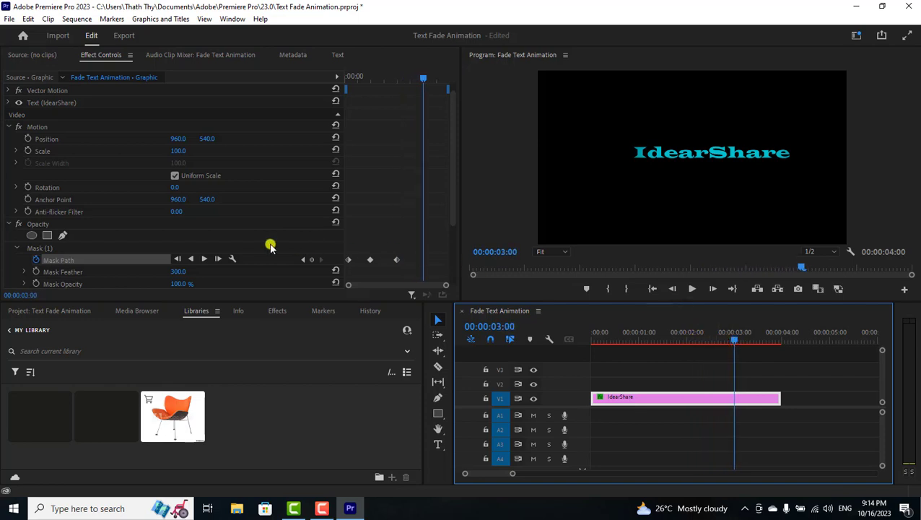
{"action": "left_click", "coordinate": [46, 248]}
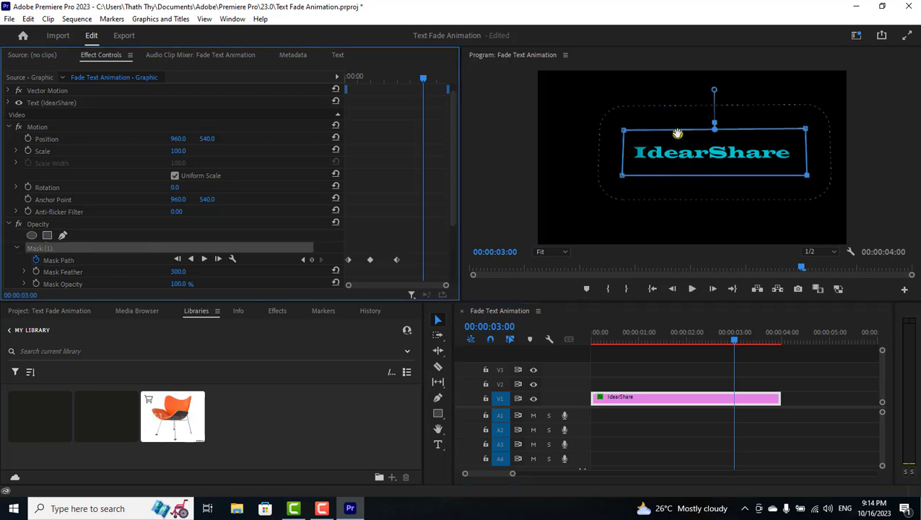
{"action": "left_click_drag", "start_coordinate": [677, 134], "coordinate": [878, 132]}
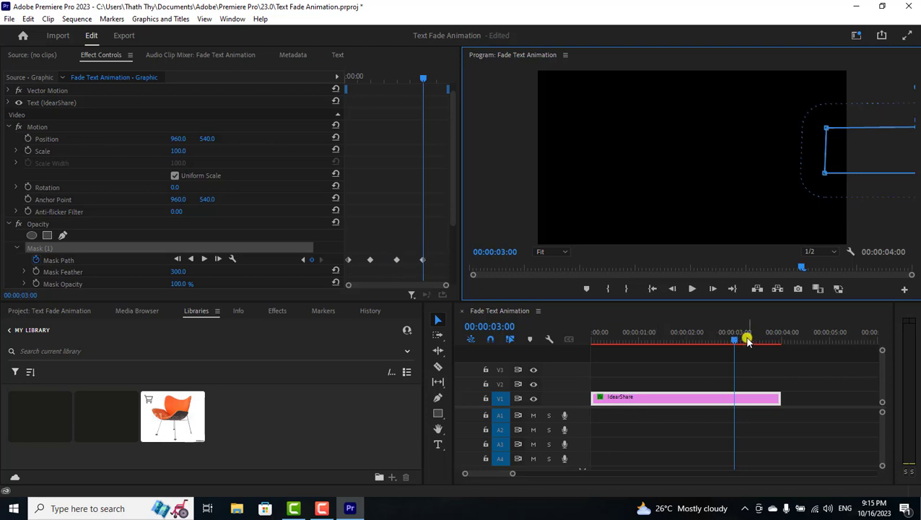
Preview the title's fade-in and fade-out from 00:00:00:00, and render the sequence.
{"action": "left_click_drag", "start_coordinate": [736, 341], "coordinate": [592, 349]}
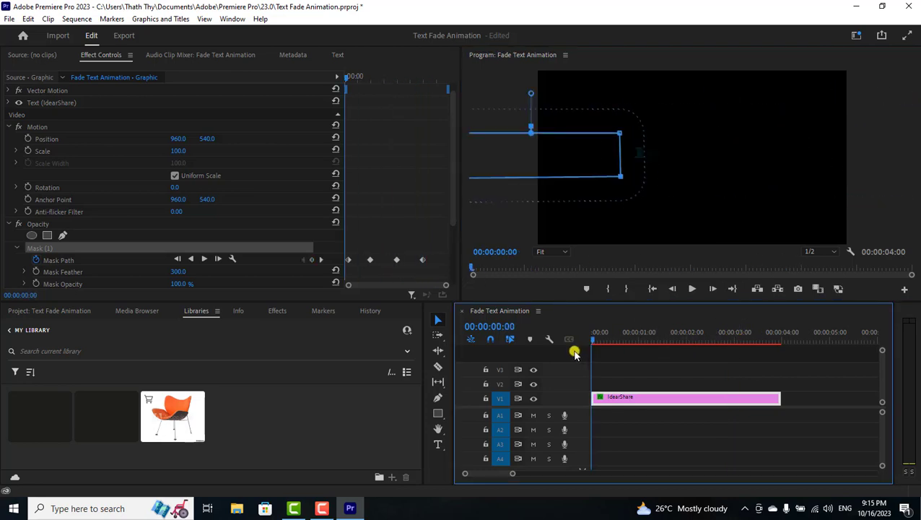
{"action": "left_click", "coordinate": [694, 288]}
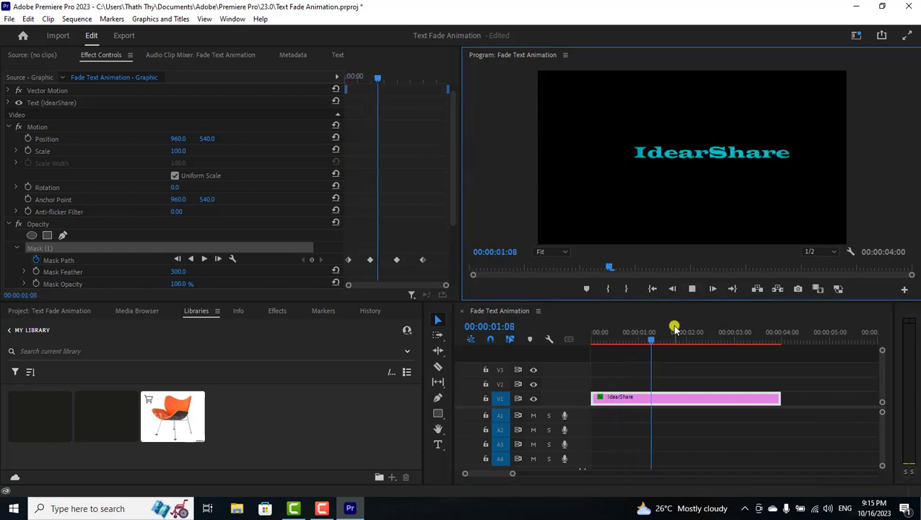
{"action": "left_click", "coordinate": [691, 289]}
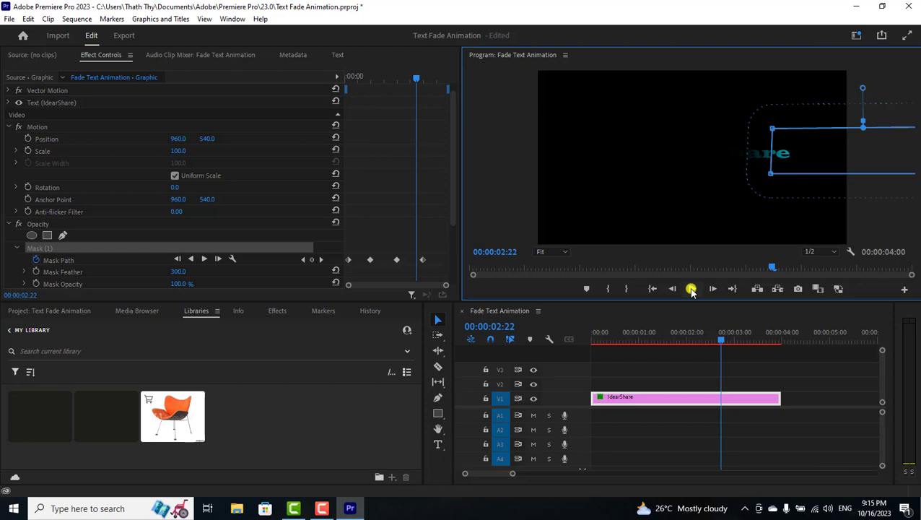
{"action": "key", "text": "Return"}
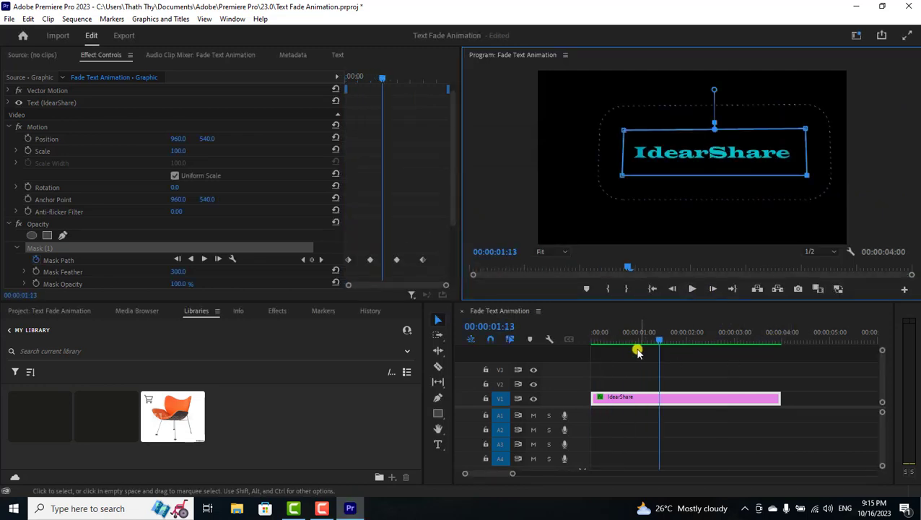
Play the rendered text animation repeatedly from 00:00:00:00 to check both fades, and return the playhead to the start.
{"action": "left_click_drag", "start_coordinate": [658, 337], "coordinate": [578, 339]}
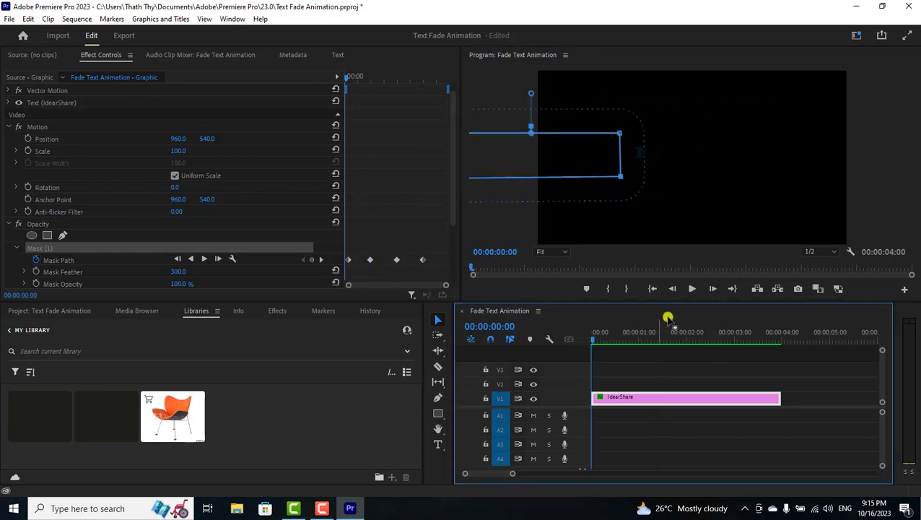
{"action": "left_click", "coordinate": [692, 288]}
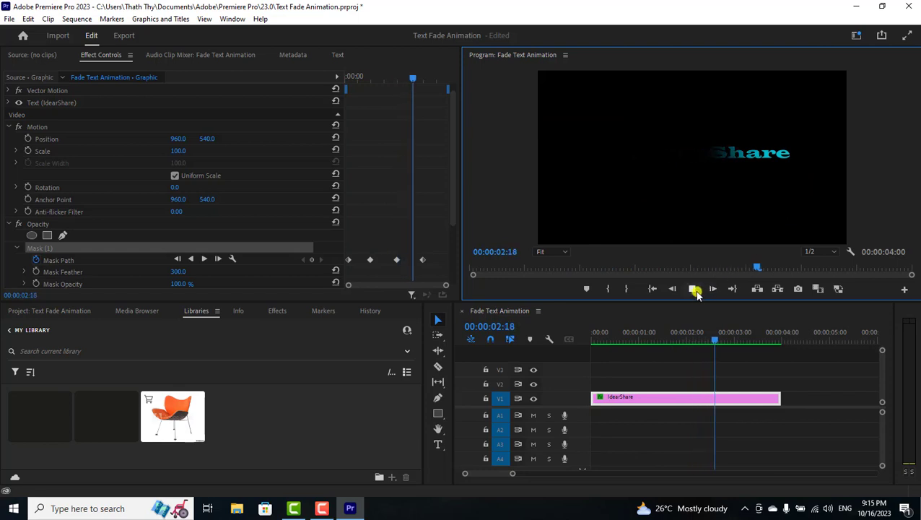
{"action": "left_click", "coordinate": [772, 342]}
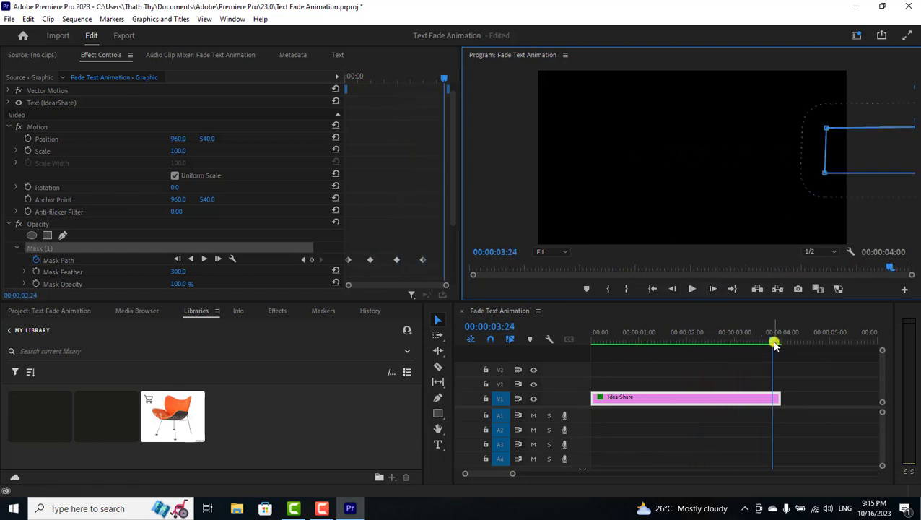
{"action": "left_click_drag", "start_coordinate": [680, 349], "coordinate": [569, 366]}
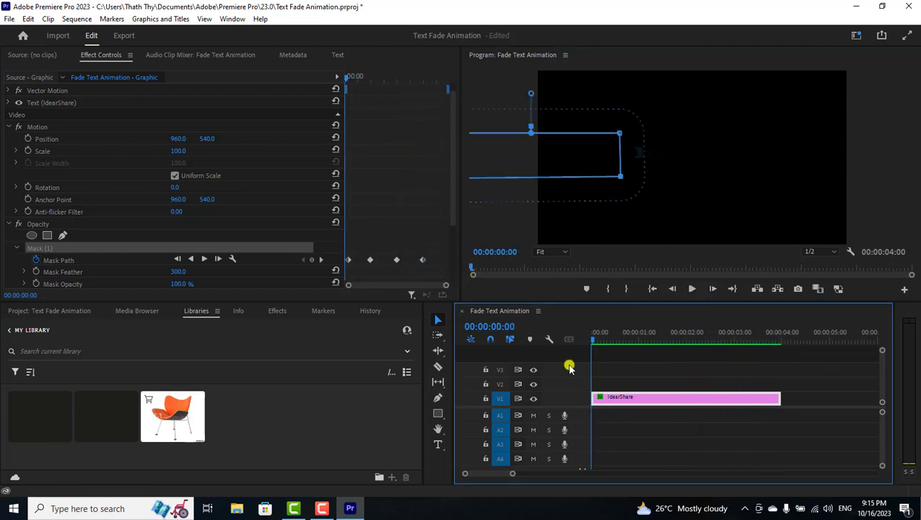
{"action": "left_click", "coordinate": [690, 289]}
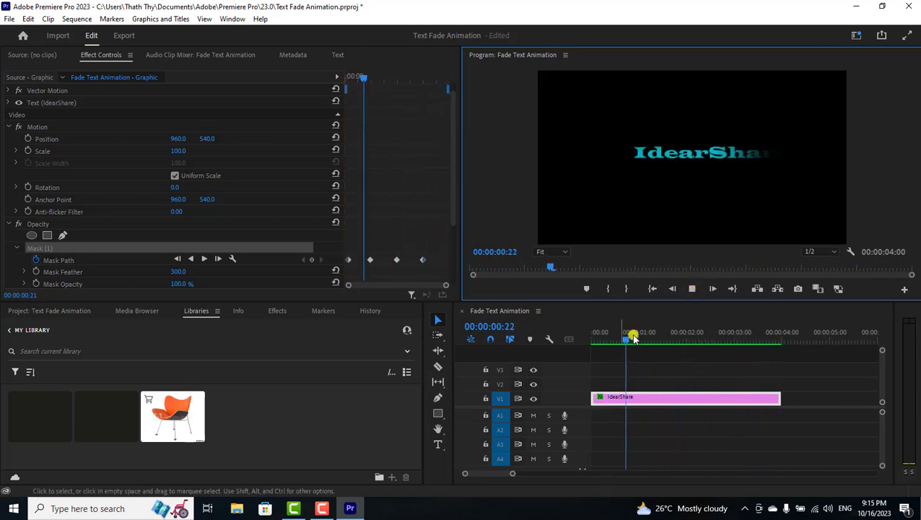
{"action": "left_click", "coordinate": [691, 289]}
{"action": "left_click", "coordinate": [633, 344]}
{"action": "left_click_drag", "start_coordinate": [634, 343], "coordinate": [588, 355]}
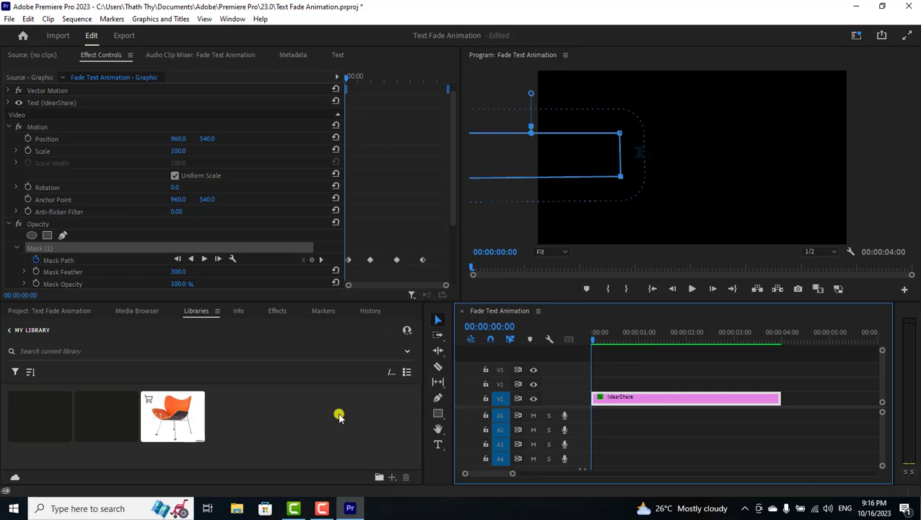
Import the Tree Frog video from the Video folder into the project.
{"action": "left_click", "coordinate": [302, 420]}
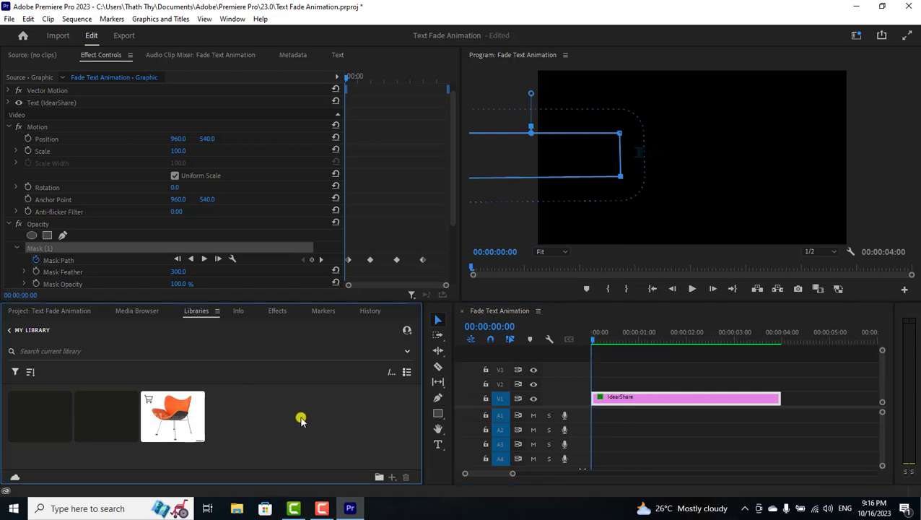
{"action": "left_click", "coordinate": [41, 311]}
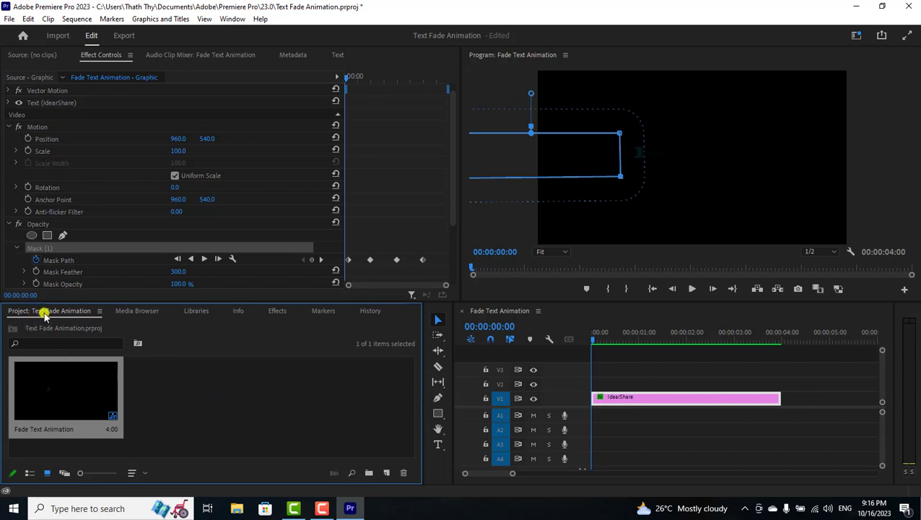
{"action": "double_click", "coordinate": [248, 406]}
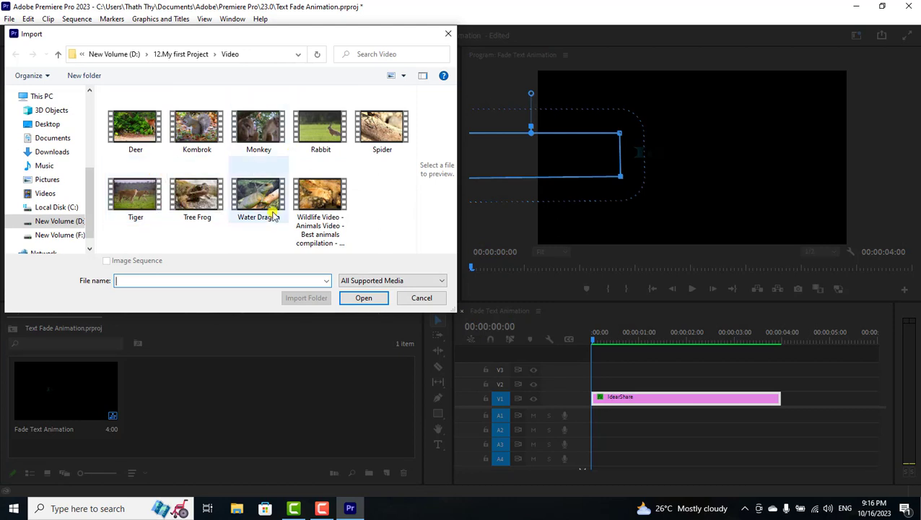
{"action": "left_click", "coordinate": [199, 199]}
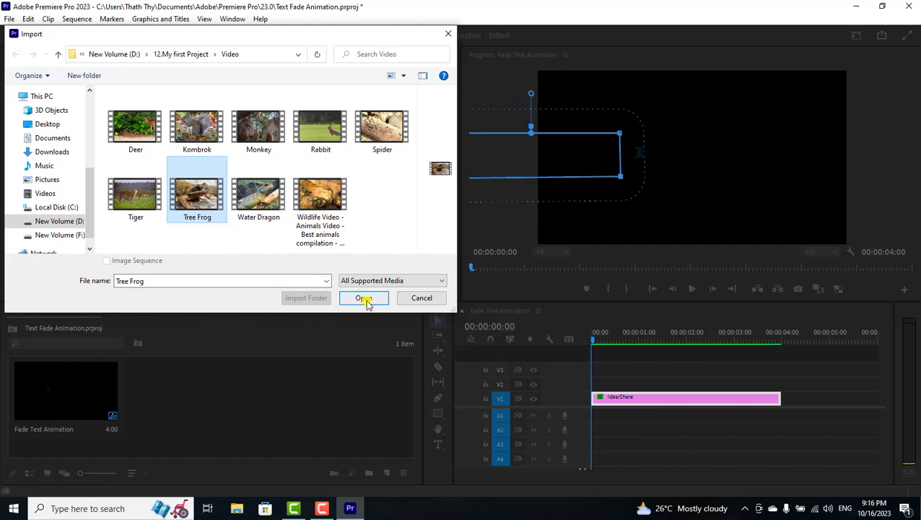
{"action": "left_click", "coordinate": [373, 302]}
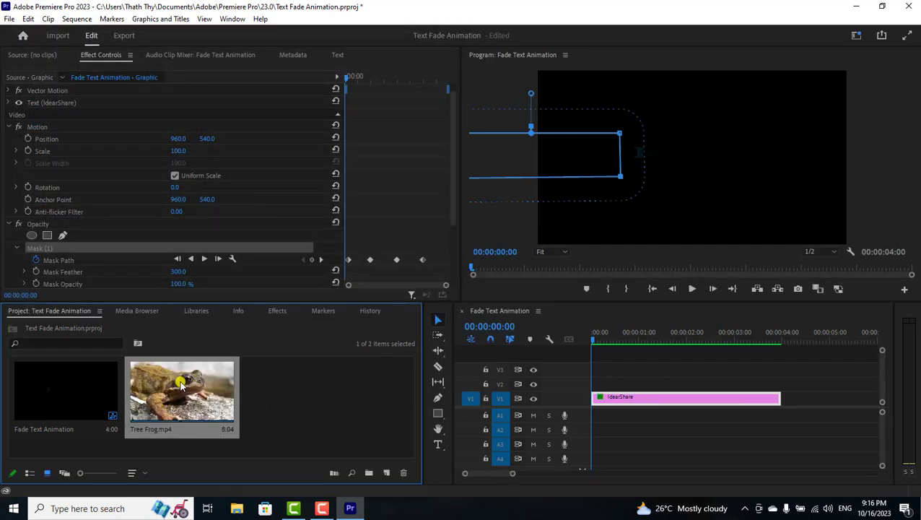
Place Tree Frog.mp4 on track V2 at the sequence start and trim its end to match the IdearShare title clip.
{"action": "left_click_drag", "start_coordinate": [144, 383], "coordinate": [592, 382]}
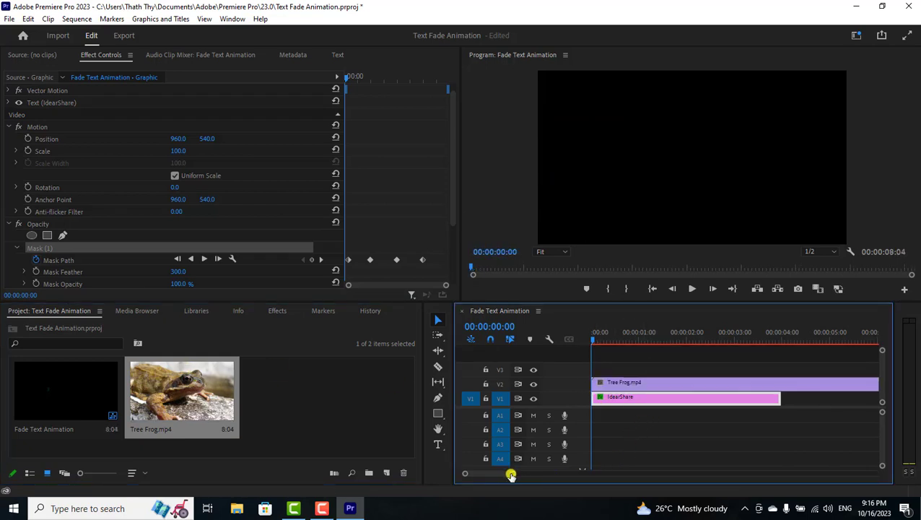
{"action": "left_click_drag", "start_coordinate": [511, 475], "coordinate": [526, 474]}
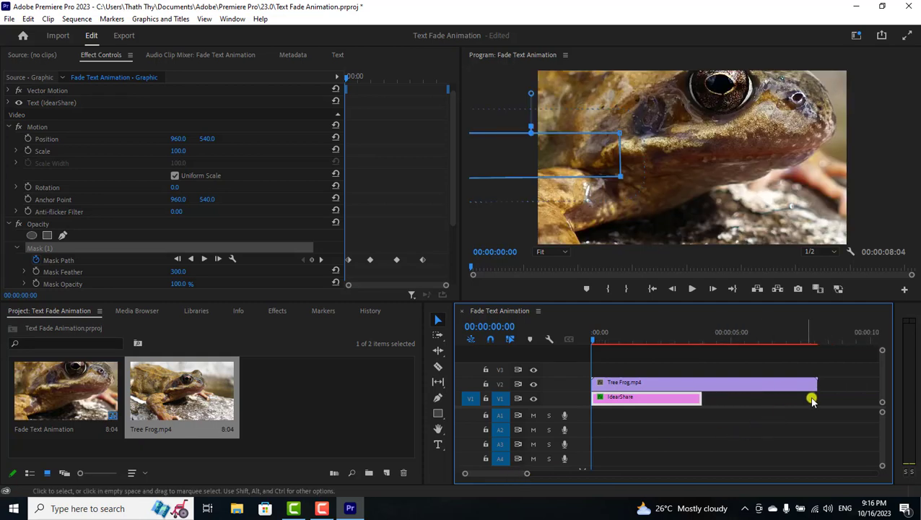
{"action": "left_click_drag", "start_coordinate": [815, 382], "coordinate": [701, 403]}
{"action": "left_click", "coordinate": [643, 415]}
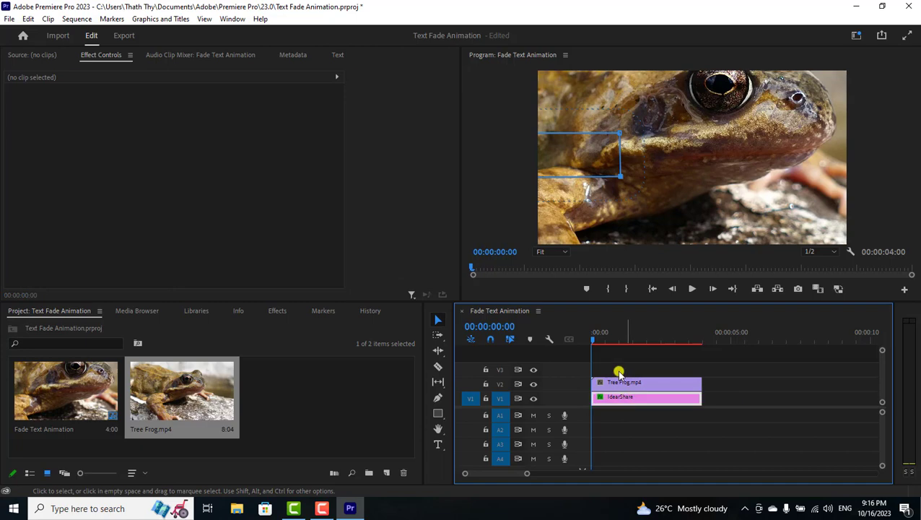
Restack the clips so the IdearShare title is on V2 above Tree Frog.mp4 on V1.
{"action": "left_click_drag", "start_coordinate": [618, 372], "coordinate": [629, 398]}
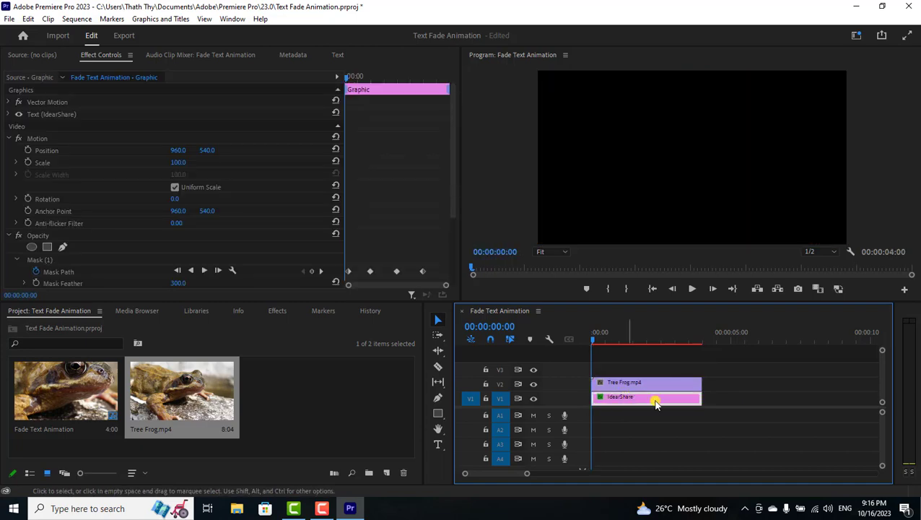
{"action": "mouse_move", "coordinate": [591, 342]}
{"action": "left_mouse_down"}
{"action": "mouse_move", "coordinate": [628, 340]}
{"action": "mouse_move", "coordinate": [593, 341]}
{"action": "left_mouse_up"}
{"action": "left_click", "coordinate": [693, 289]}
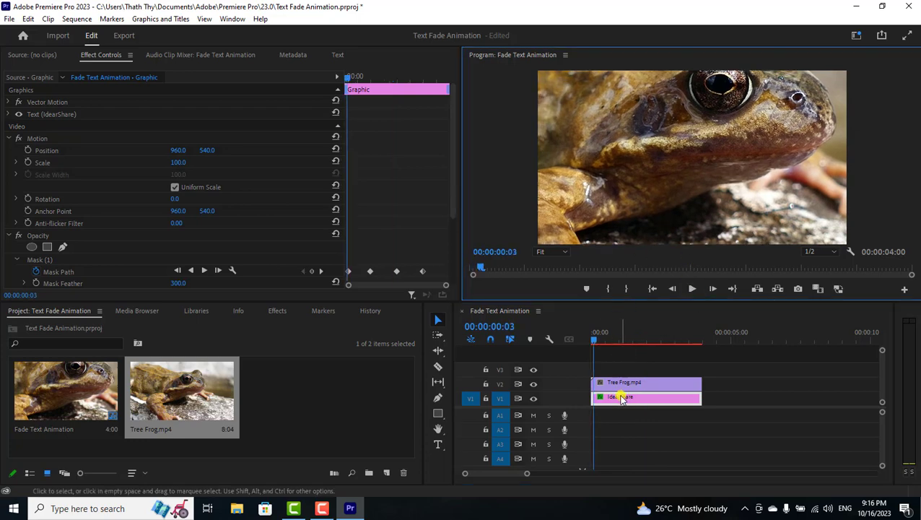
{"action": "left_click", "coordinate": [595, 340]}
{"action": "left_click_drag", "start_coordinate": [622, 399], "coordinate": [623, 371]}
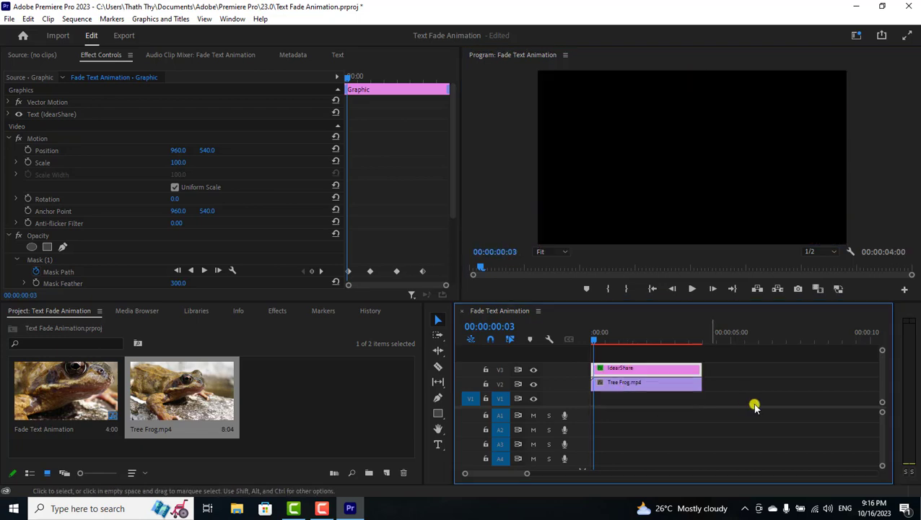
{"action": "left_click_drag", "start_coordinate": [729, 369], "coordinate": [622, 401]}
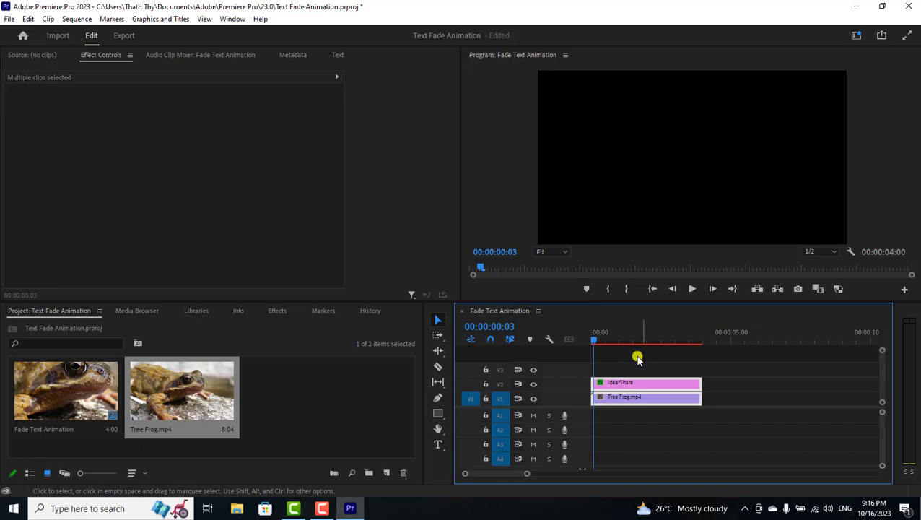
Preview the title animation over the frog footage from the start, and render the sequence.
{"action": "left_click", "coordinate": [586, 335]}
{"action": "left_click", "coordinate": [692, 288]}
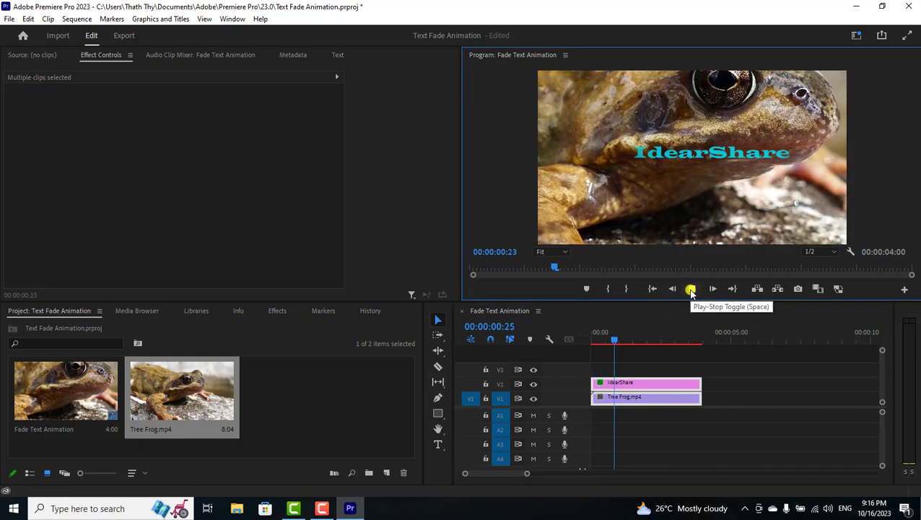
{"action": "left_click", "coordinate": [691, 289]}
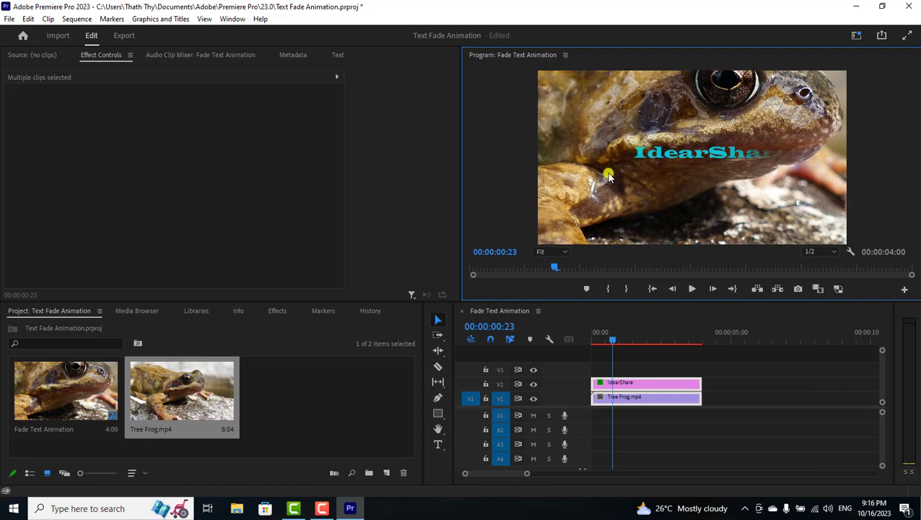
{"action": "key", "text": "Return"}
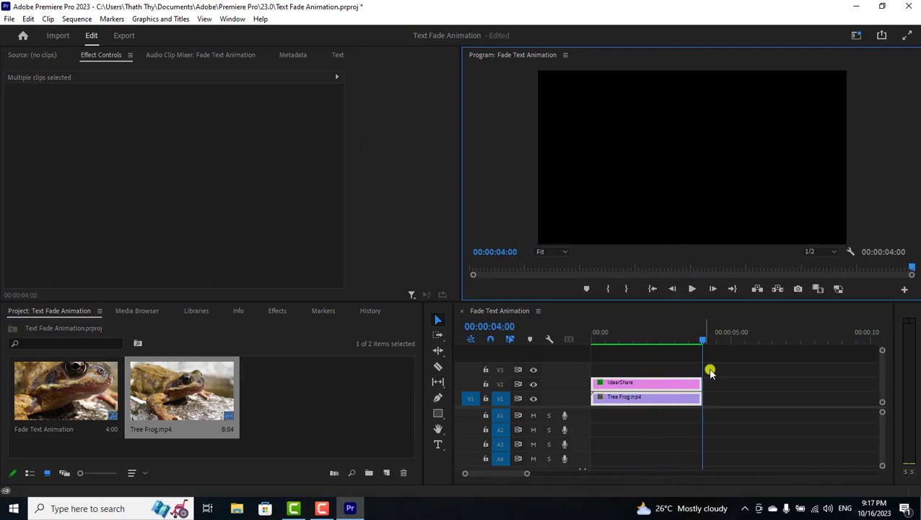
Play the rendered sequence from 00:00:00:00 to check the title fading in and out over the frog footage.
{"action": "left_click_drag", "start_coordinate": [704, 348], "coordinate": [579, 345]}
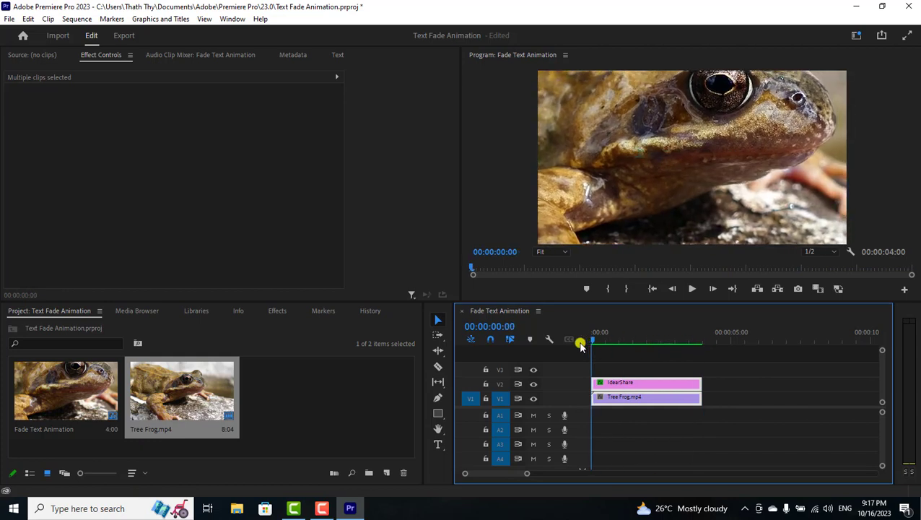
{"action": "left_click", "coordinate": [691, 288]}
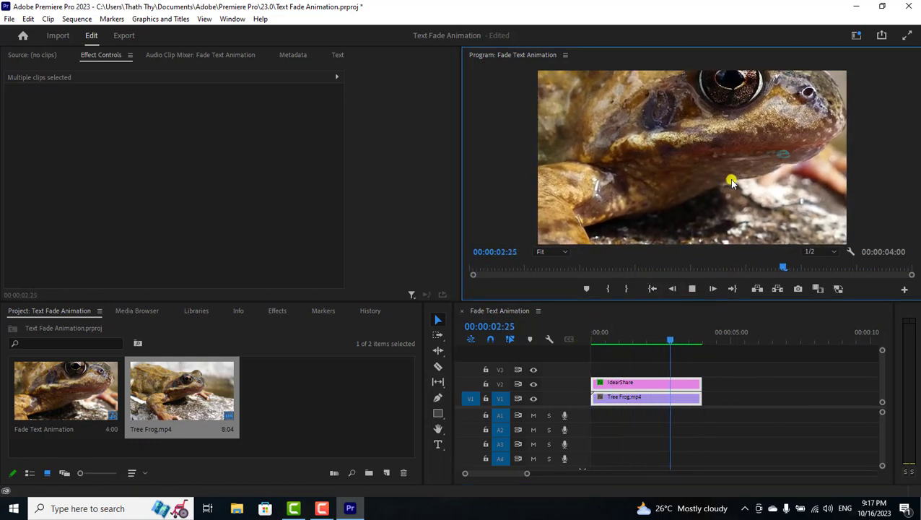
{"action": "left_click", "coordinate": [692, 289]}
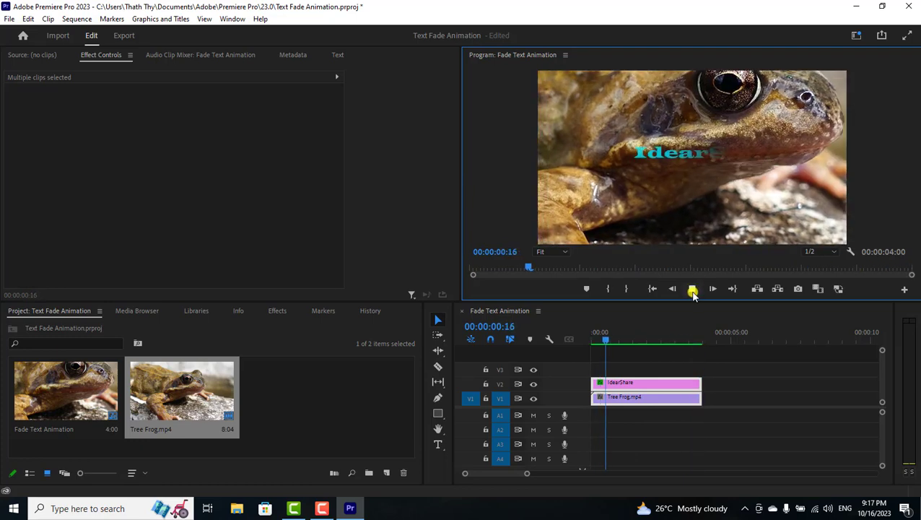